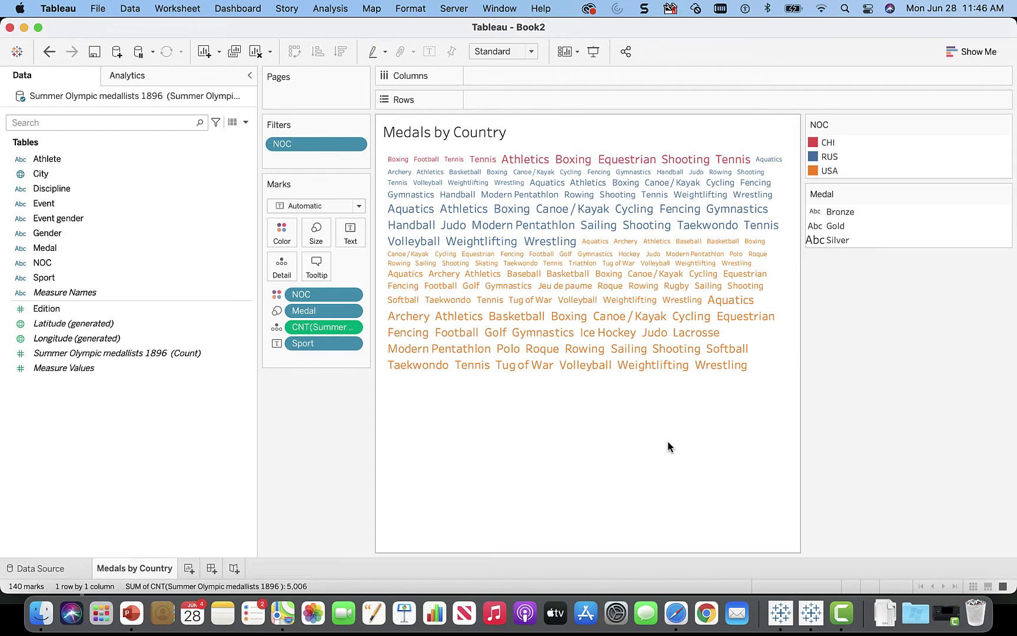
Review the Olympics dataset in the browser and the connected medallist data, then return to the word cloud.
left_click(677, 613)
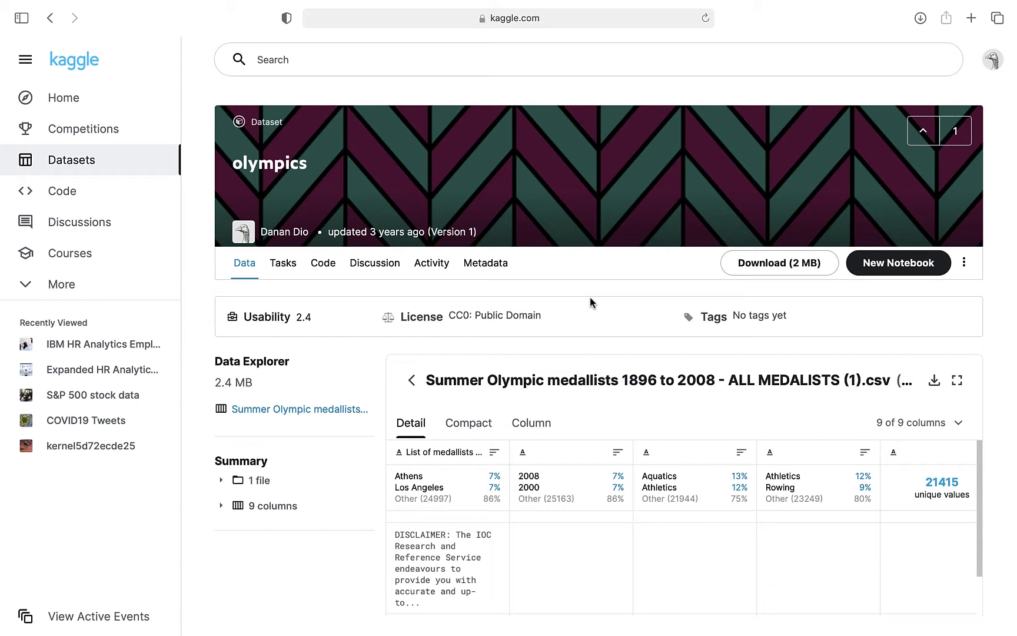
key("super+Tab")
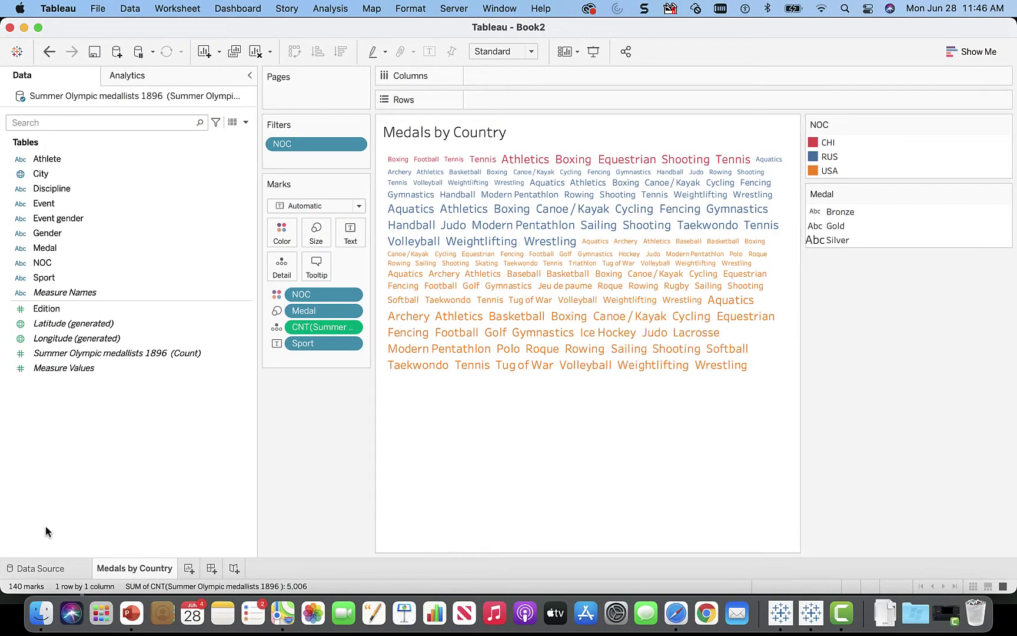
left_click(50, 568)
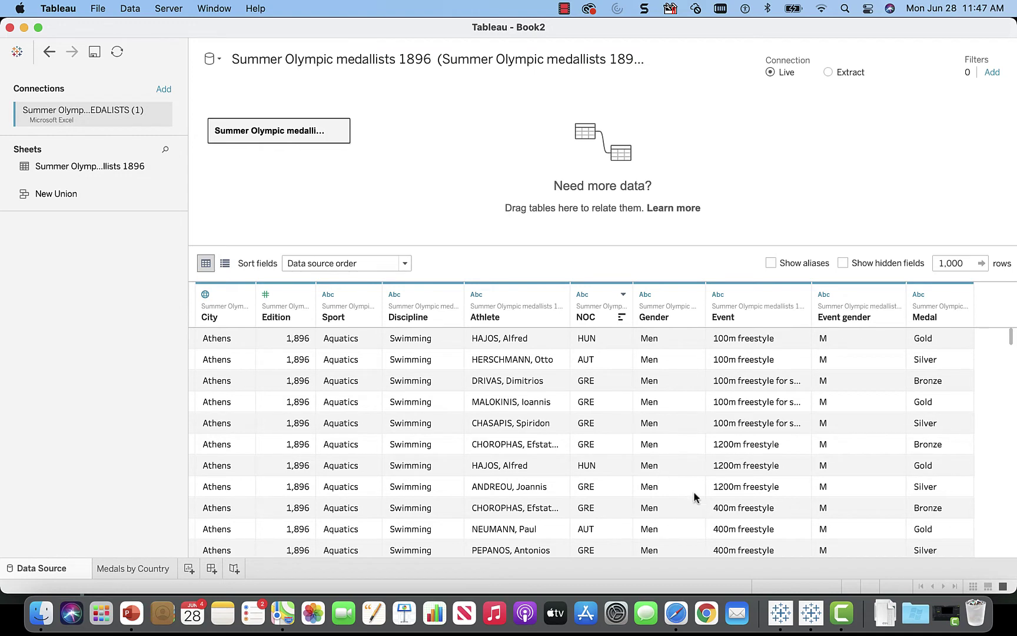
left_click(127, 569)
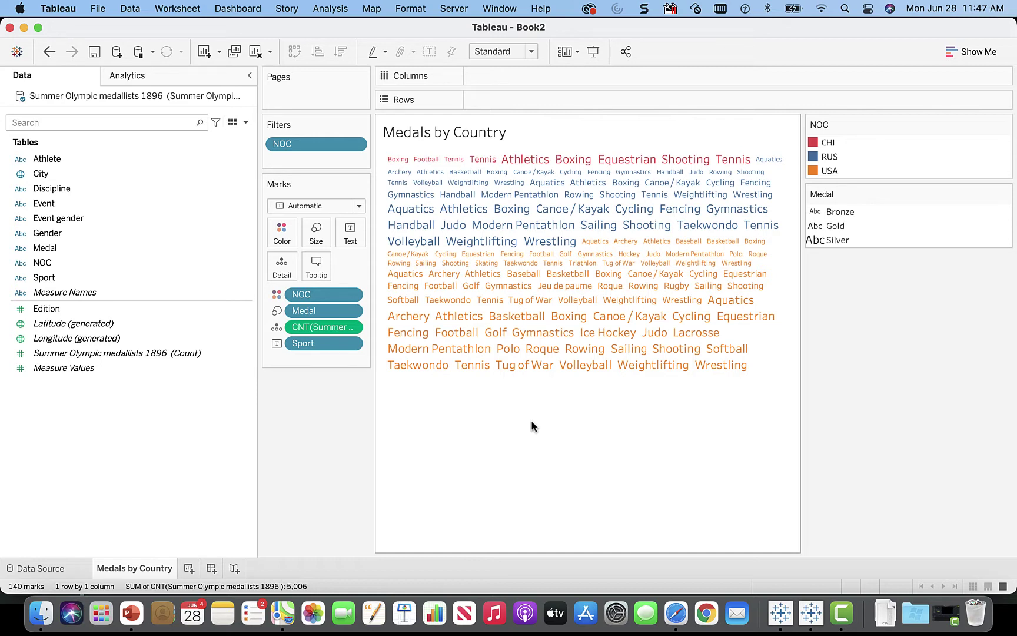
Start a new workbook and connect it to the Summer Olympic medallists xlsx in the Data folder.
left_click(810, 612)
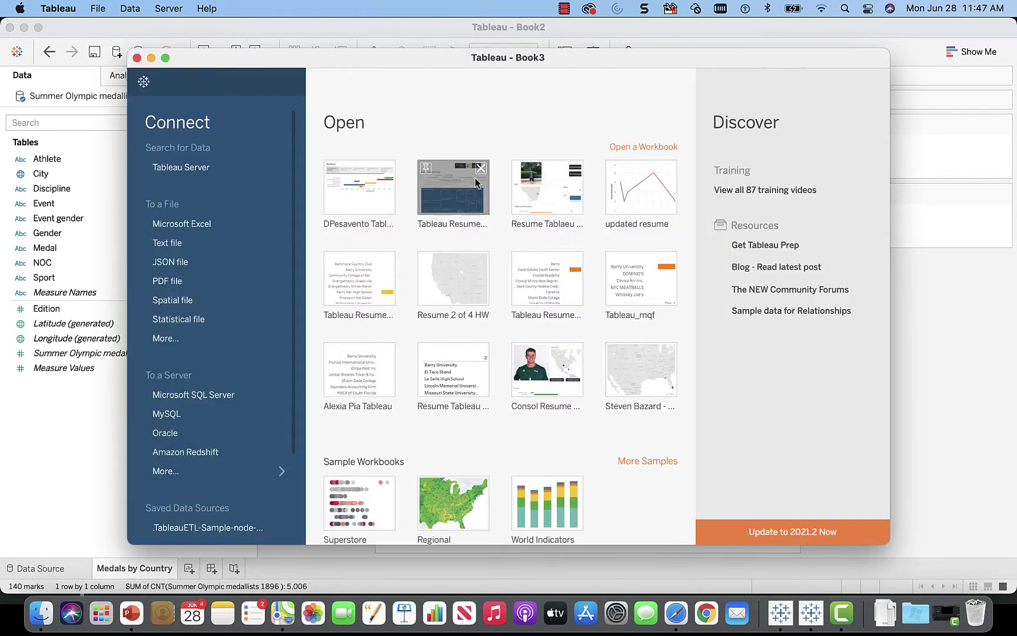
left_click(213, 227)
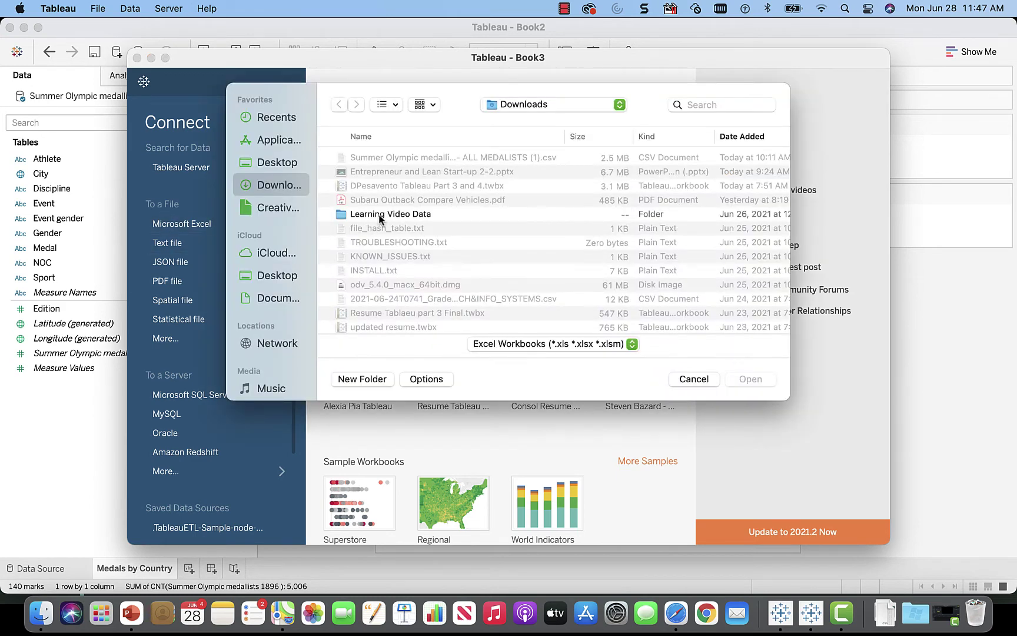
left_click(523, 106)
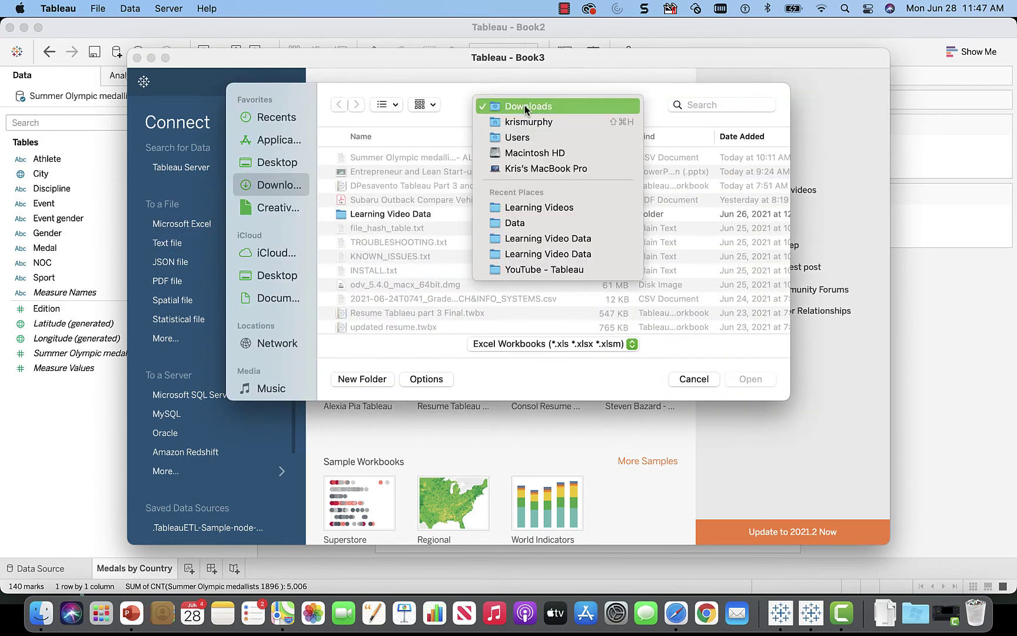
left_click(507, 226)
left_click(409, 158)
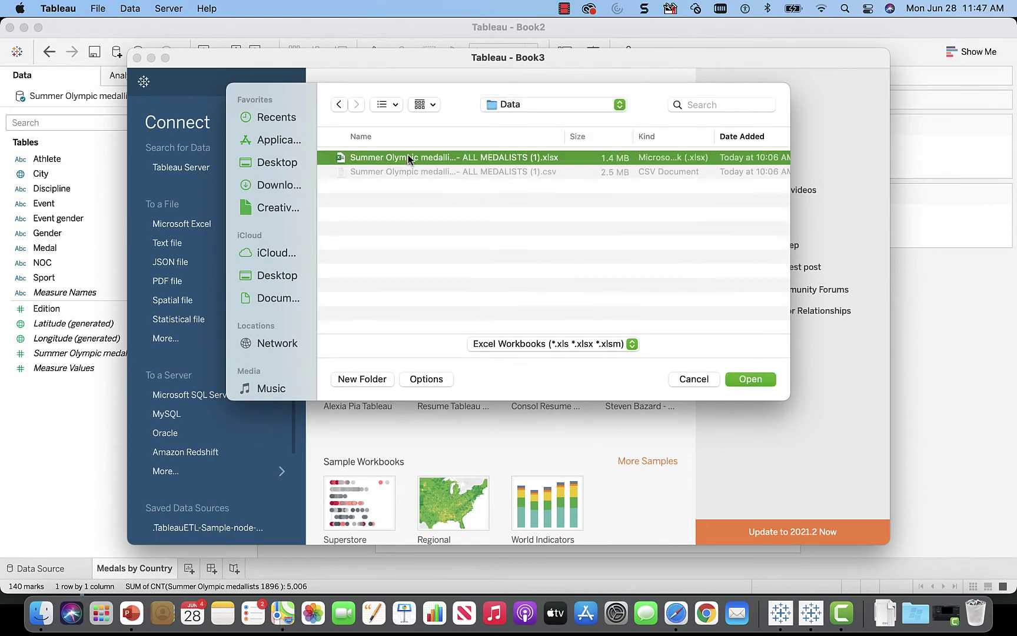
left_click(741, 379)
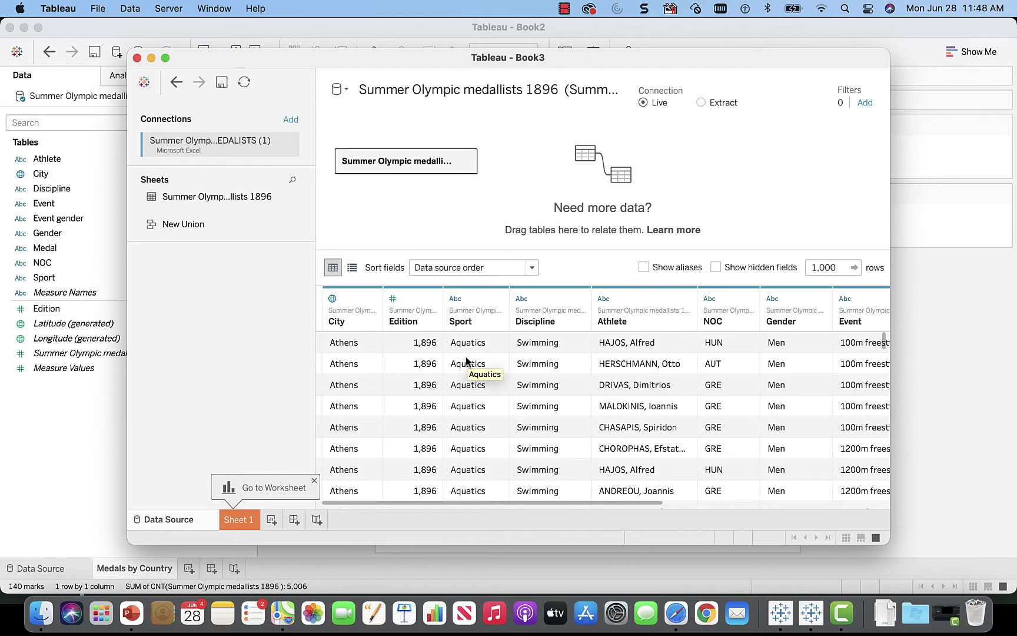
Rename Sheet 1 to 'Medals by Country'.
left_click(239, 520)
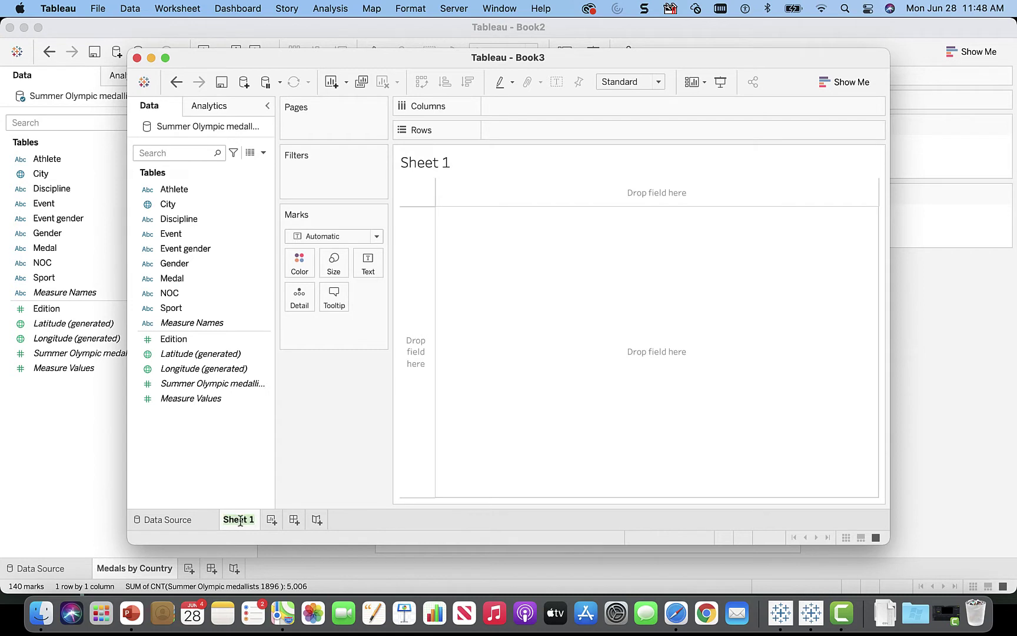
type("Medals by Country")
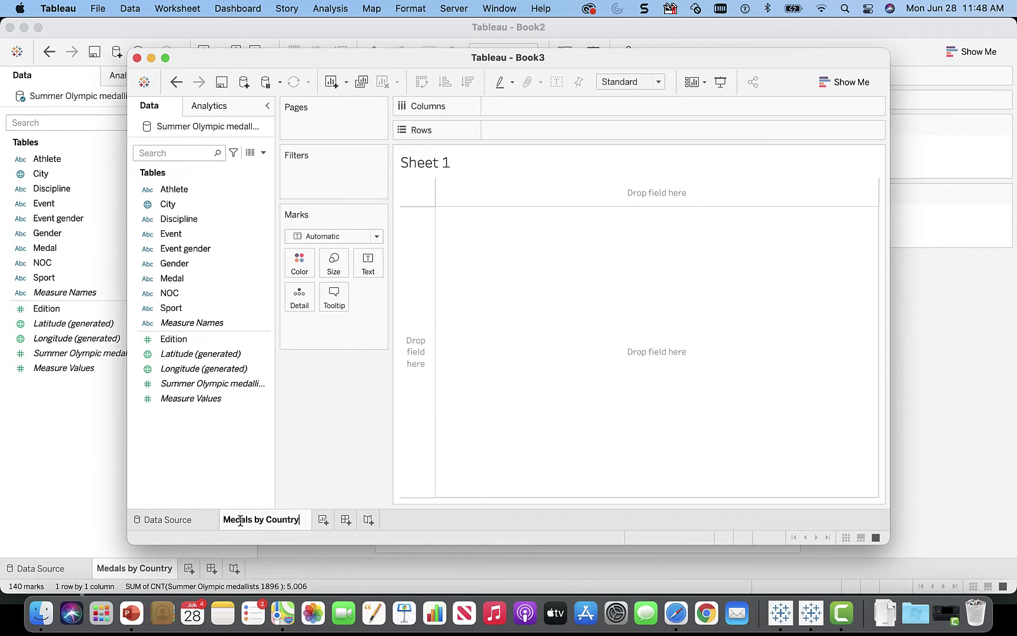
key("Return")
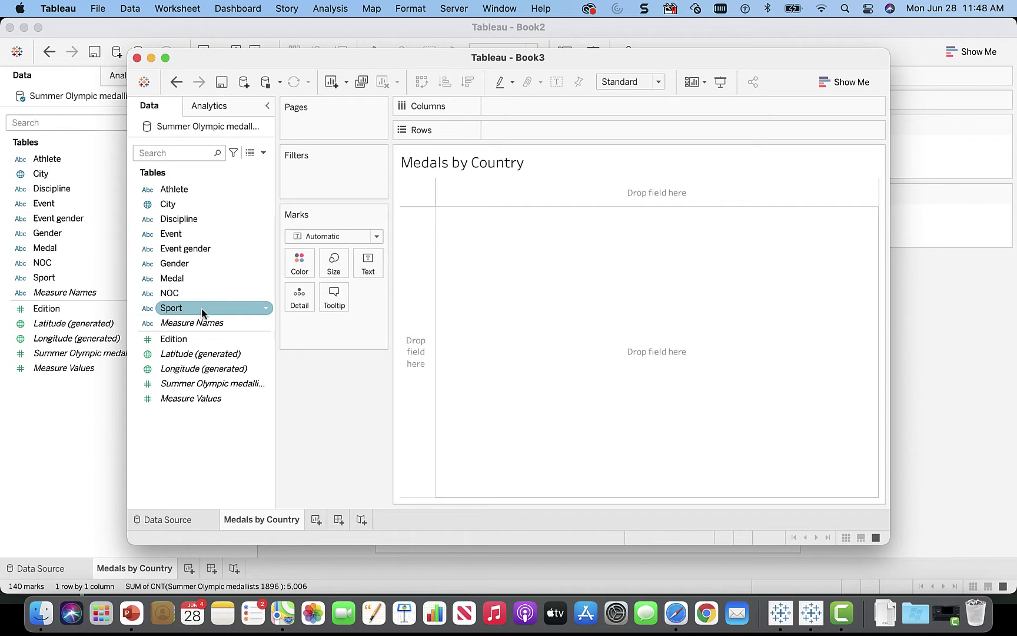
Put Sport on the Rows shelf to list all 42 sports.
left_click_drag(201, 308, 536, 130)
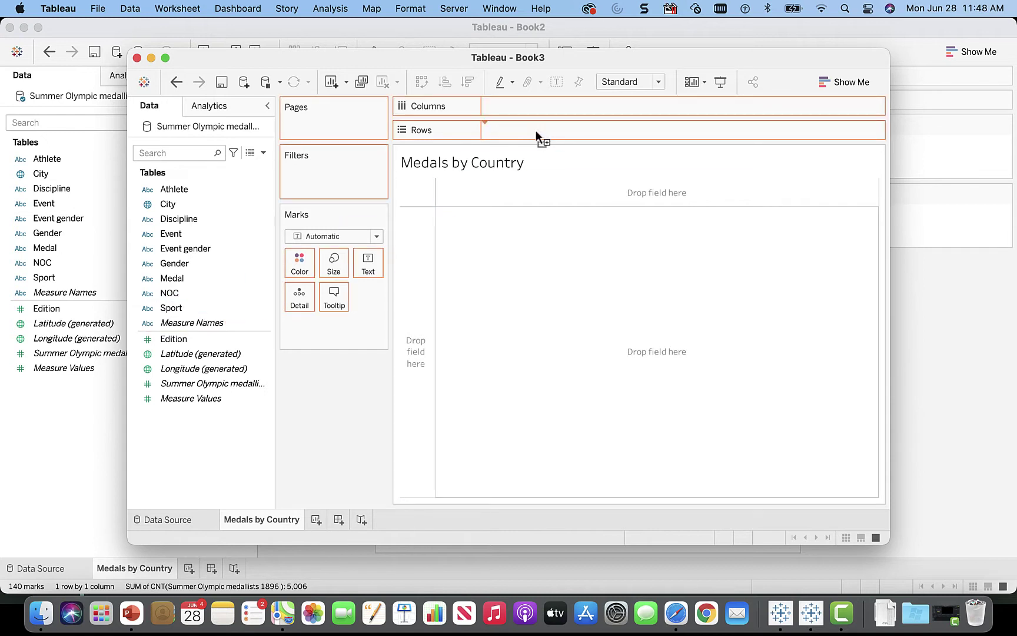
left_click_drag(536, 130, 536, 132)
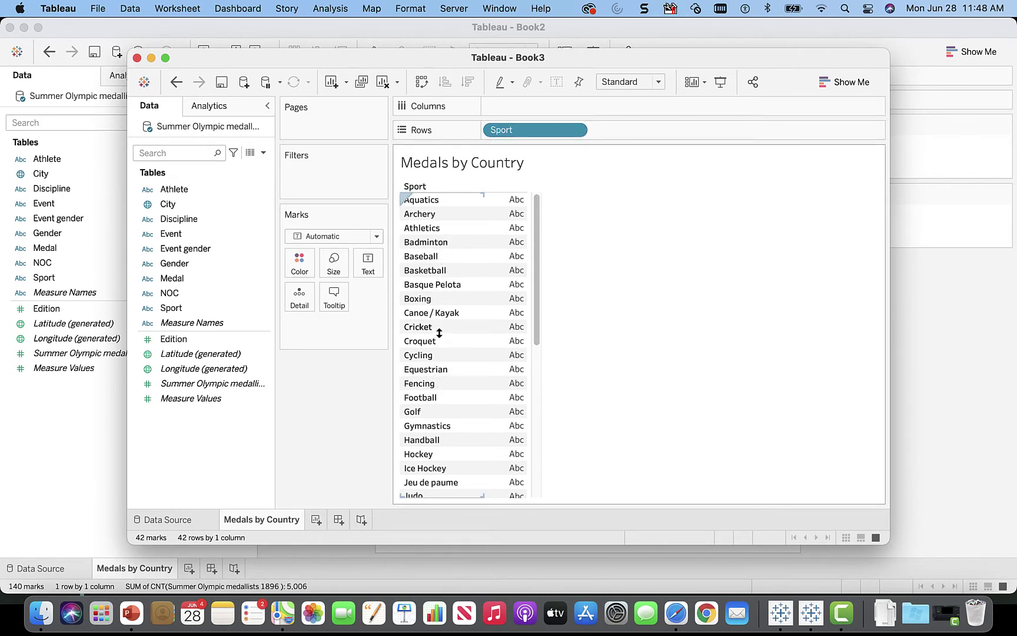
scroll(440, 333, "down", 10)
scroll(440, 333, "up", 10)
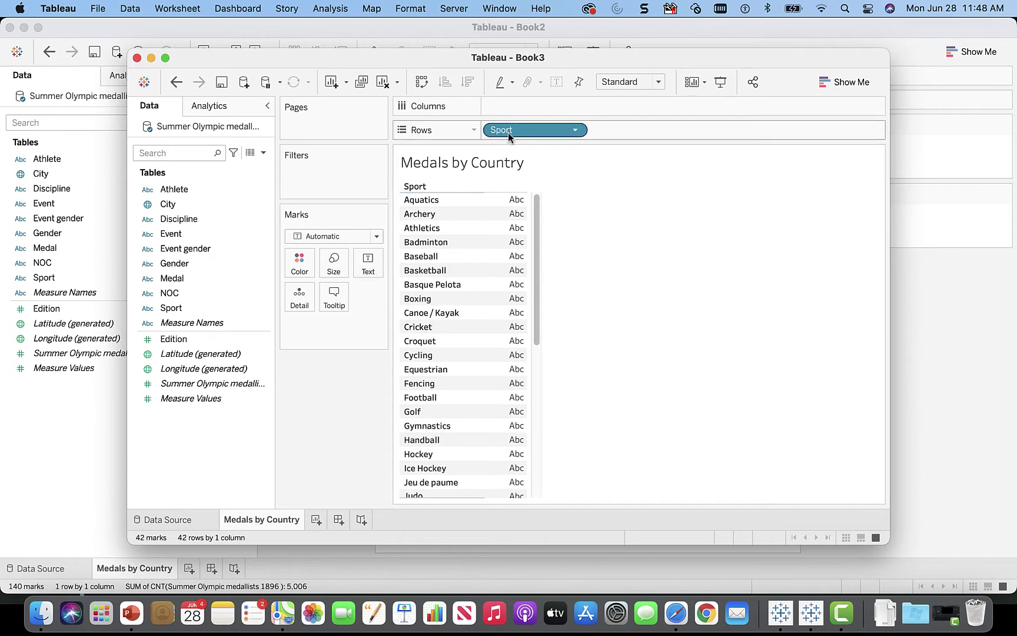
Move Sport from Rows onto the Text mark so the sports show as one wrapped text block.
left_click_drag(508, 132, 370, 263)
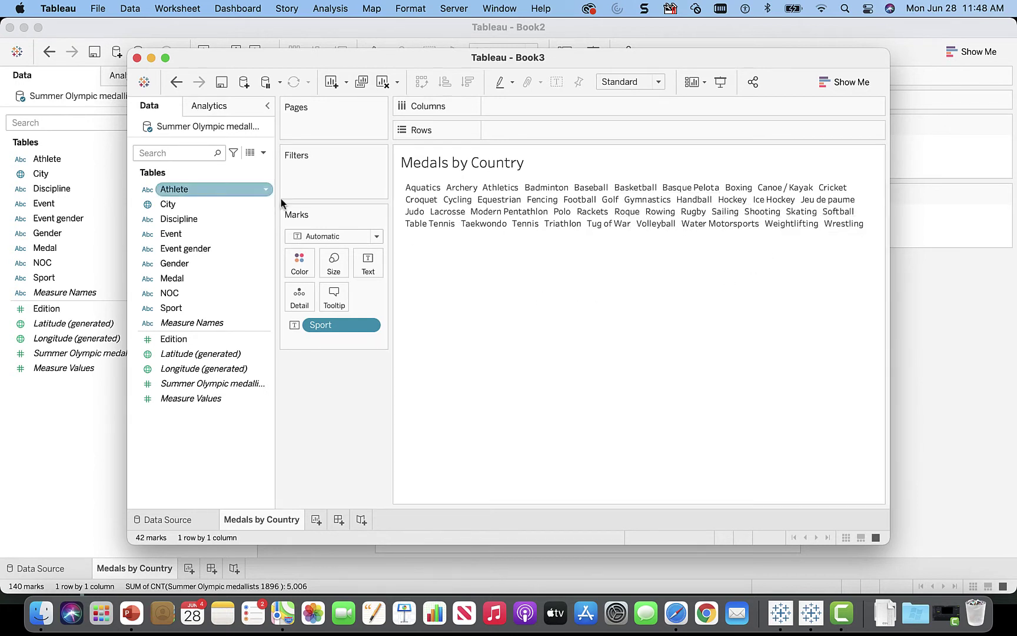
Make the workbook window full screen.
left_click(166, 57)
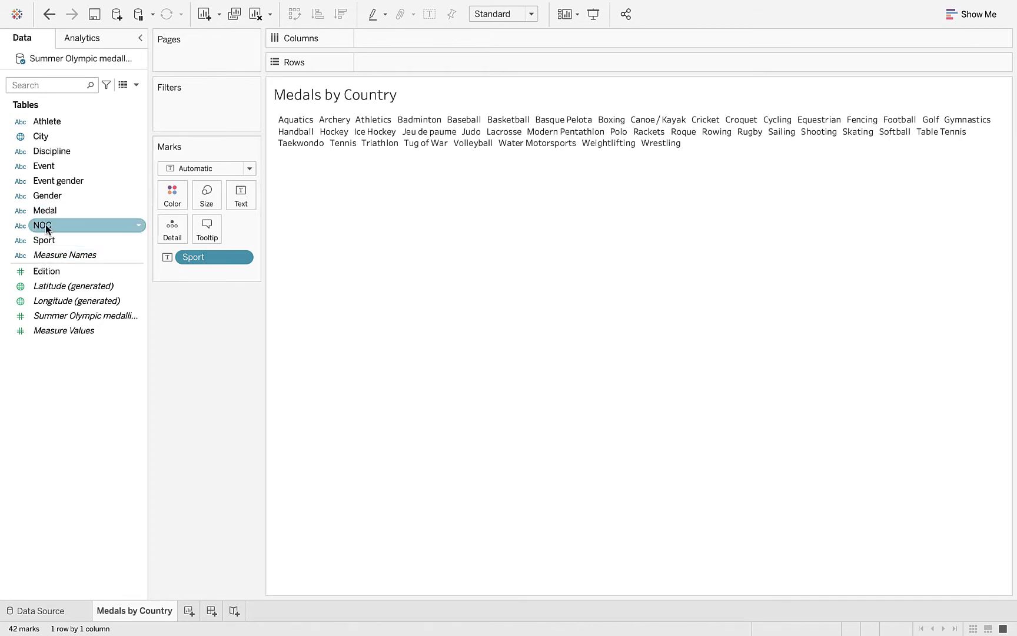
Add an NOC filter and include CHI.
left_click_drag(45, 228, 183, 106)
scroll(392, 222, "down", 3)
scroll(392, 222, "down", 2)
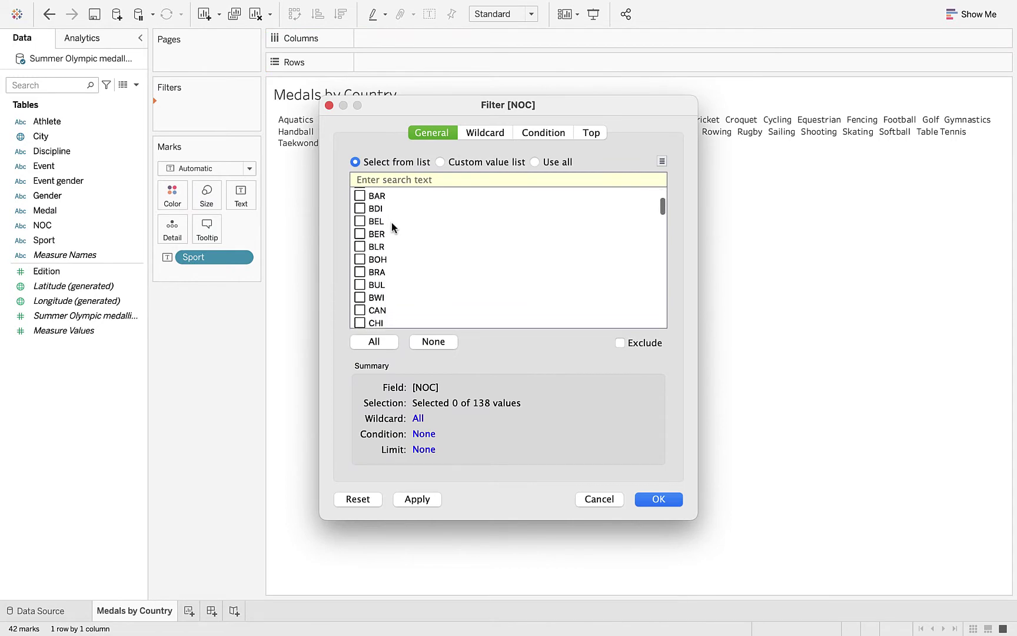
scroll(392, 222, "down", 2)
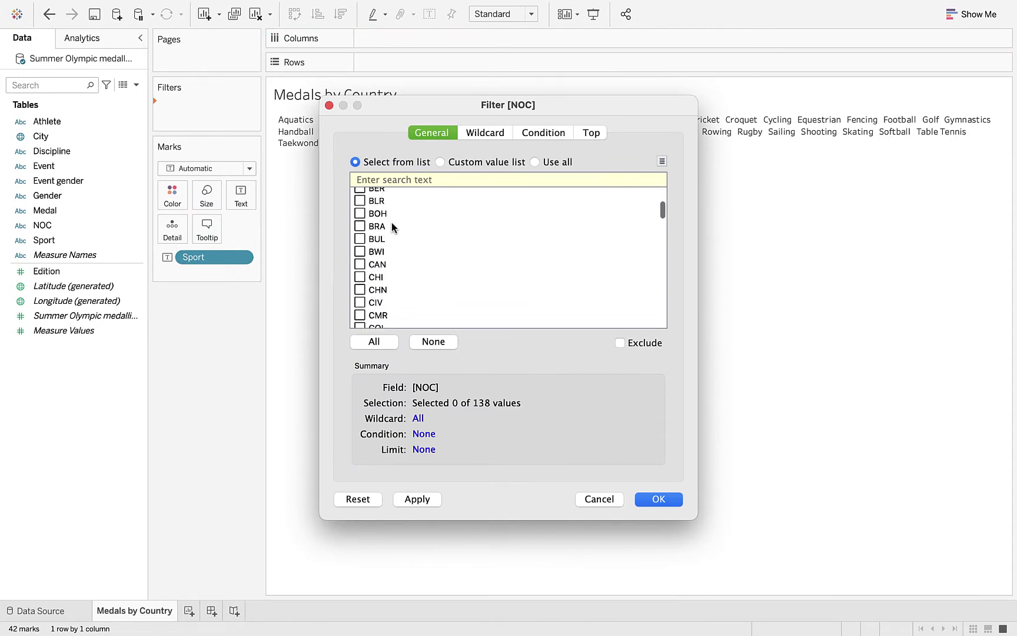
left_click(359, 278)
Also include RUS and USA in the NOC filter and apply it.
scroll(413, 269, "down", 6)
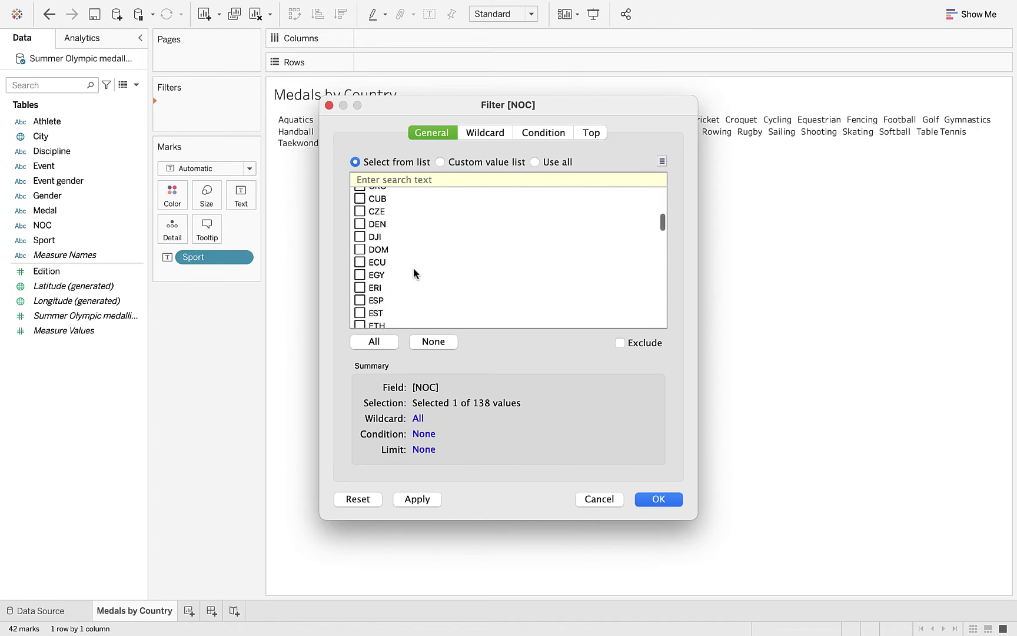
scroll(413, 271, "down", 5)
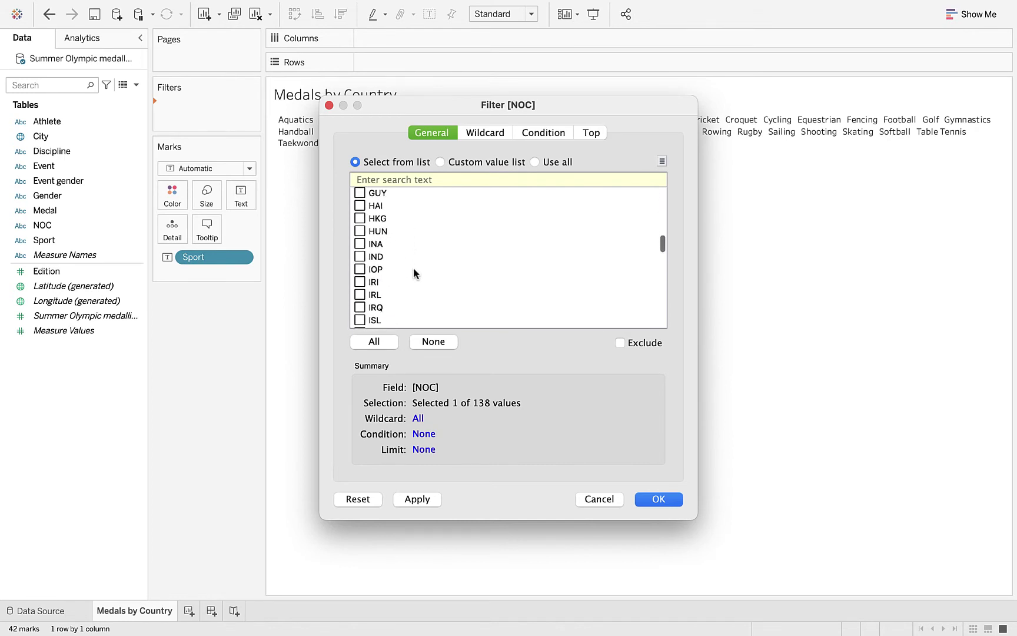
scroll(414, 271, "down", 6)
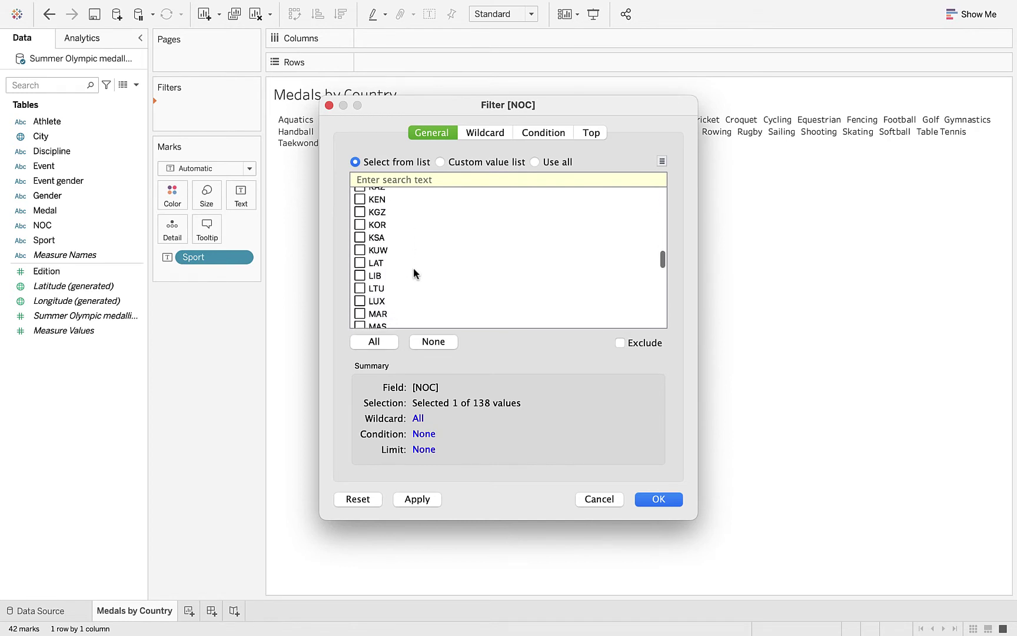
scroll(413, 272, "down", 6)
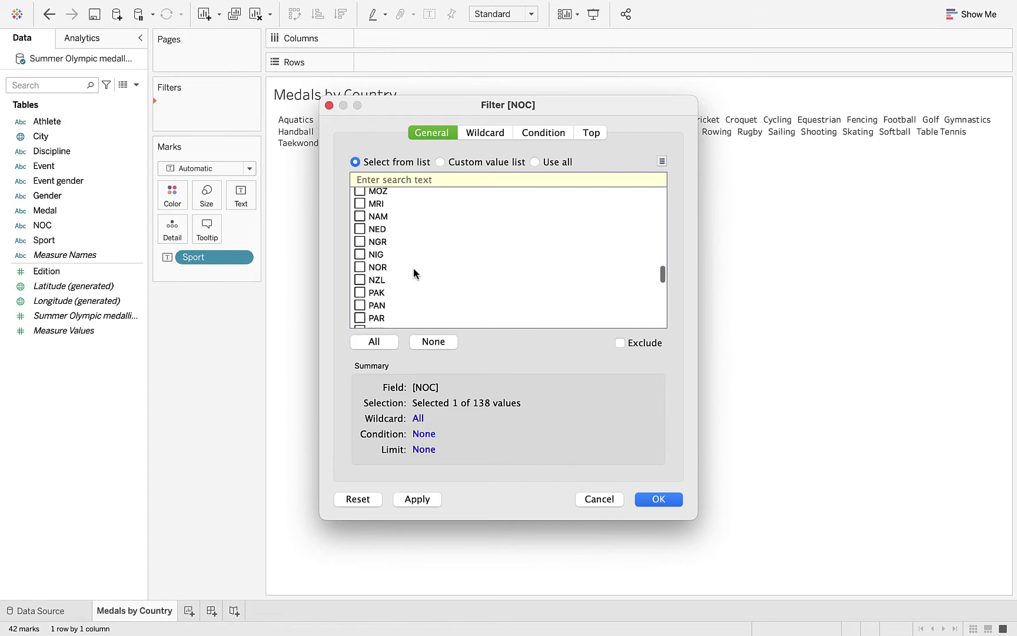
scroll(413, 273, "down", 5)
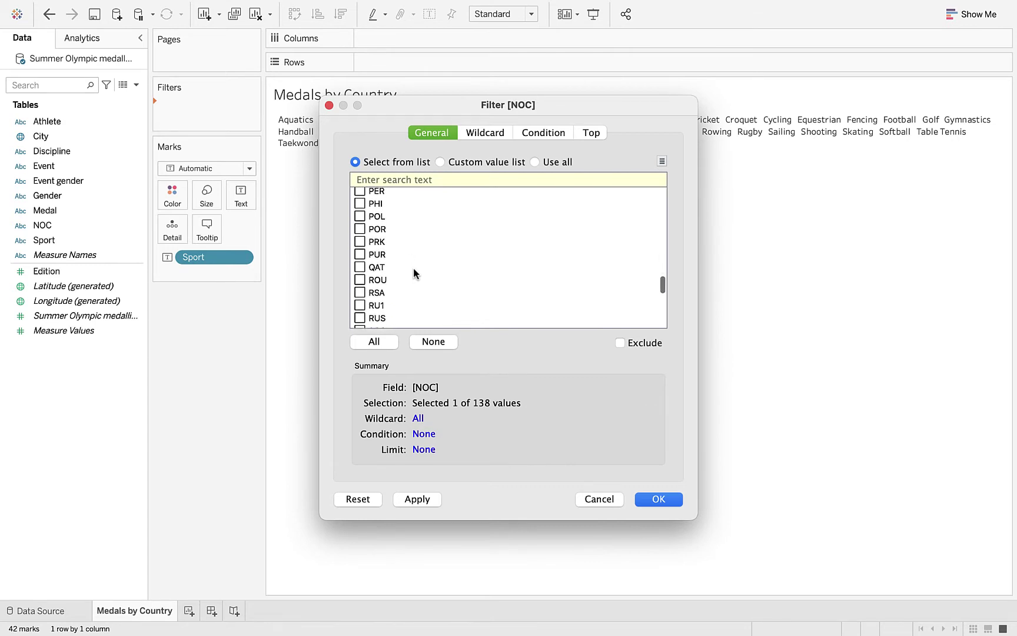
scroll(413, 273, "down", 1)
left_click(359, 276)
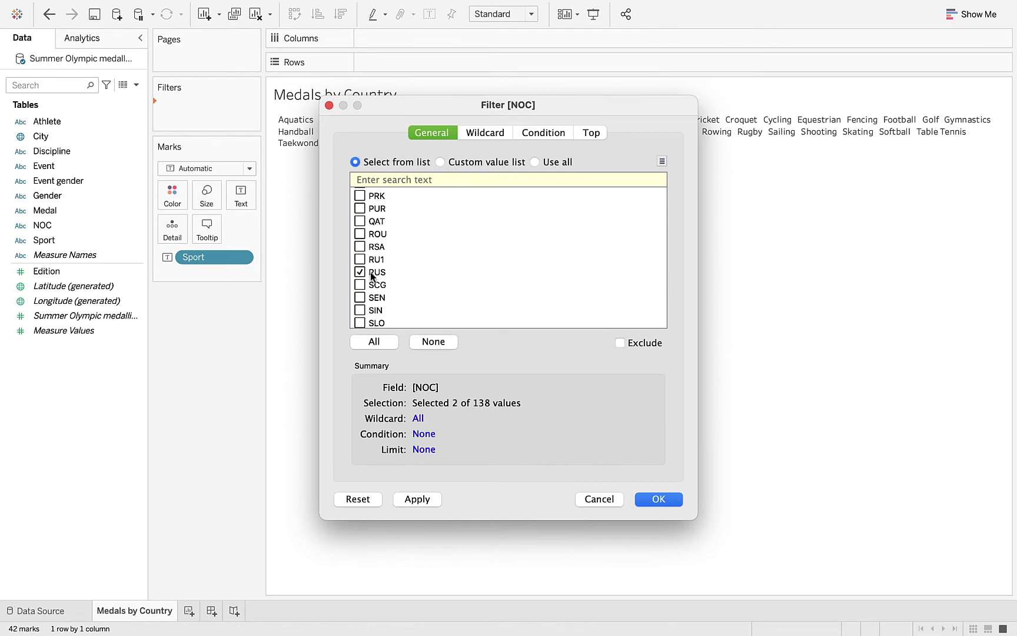
scroll(436, 271, "down", 5)
scroll(437, 268, "down", 5)
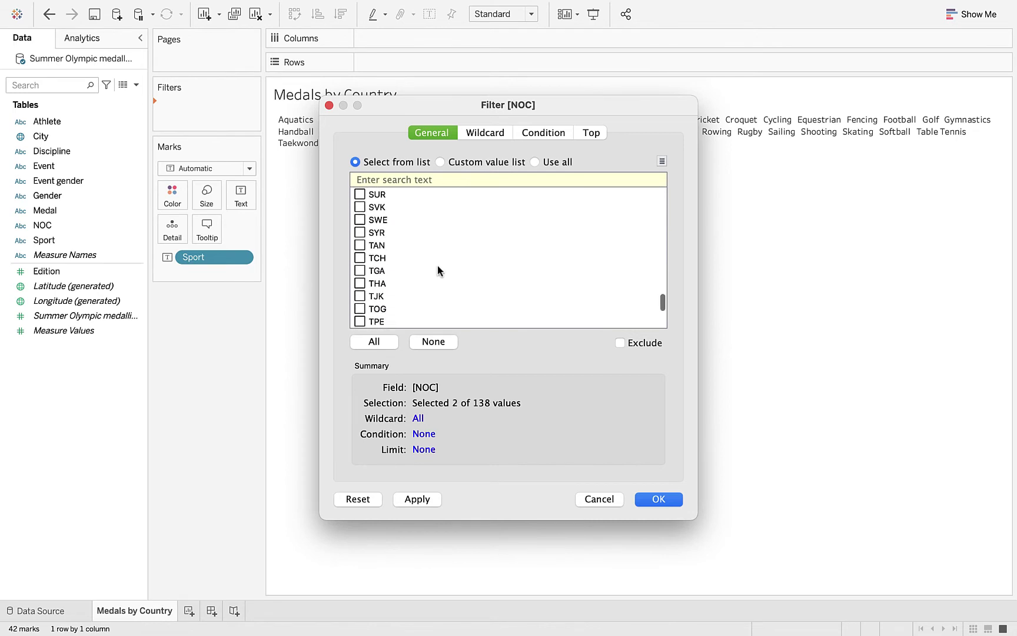
scroll(437, 265, "down", 4)
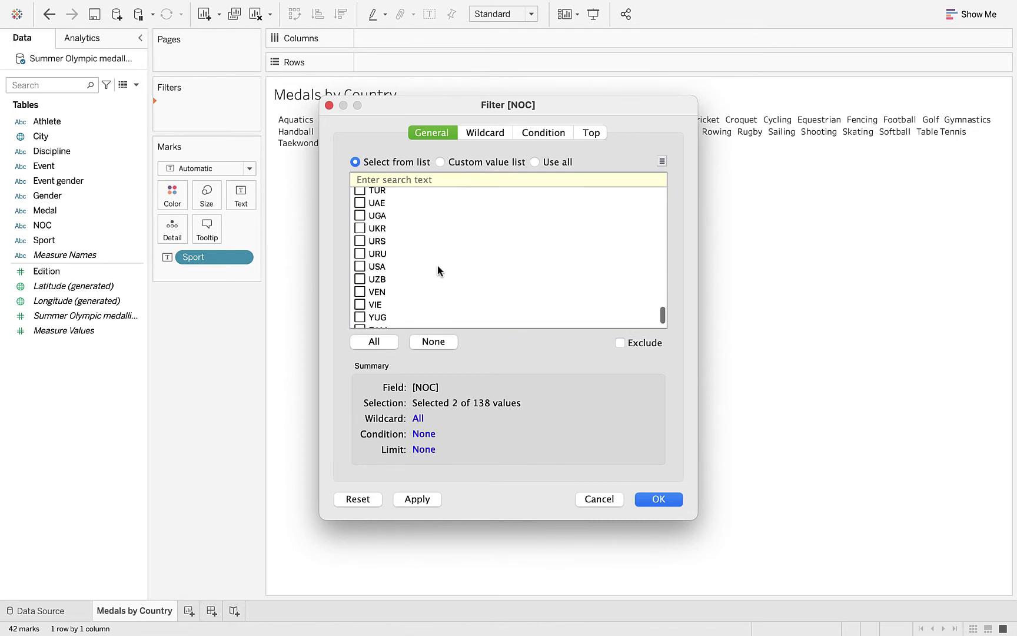
left_click(360, 265)
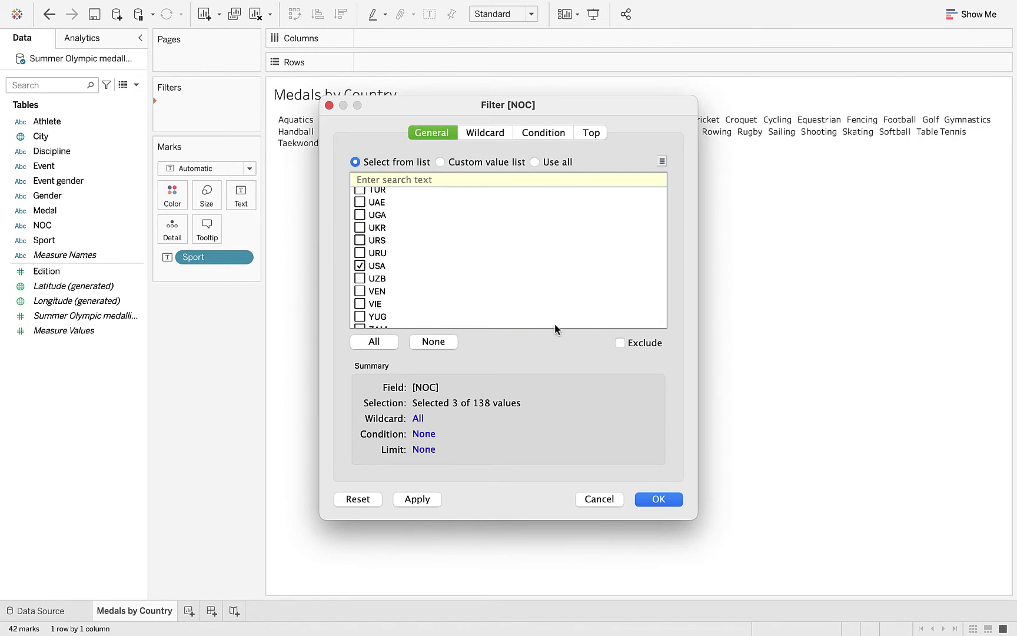
left_click(659, 499)
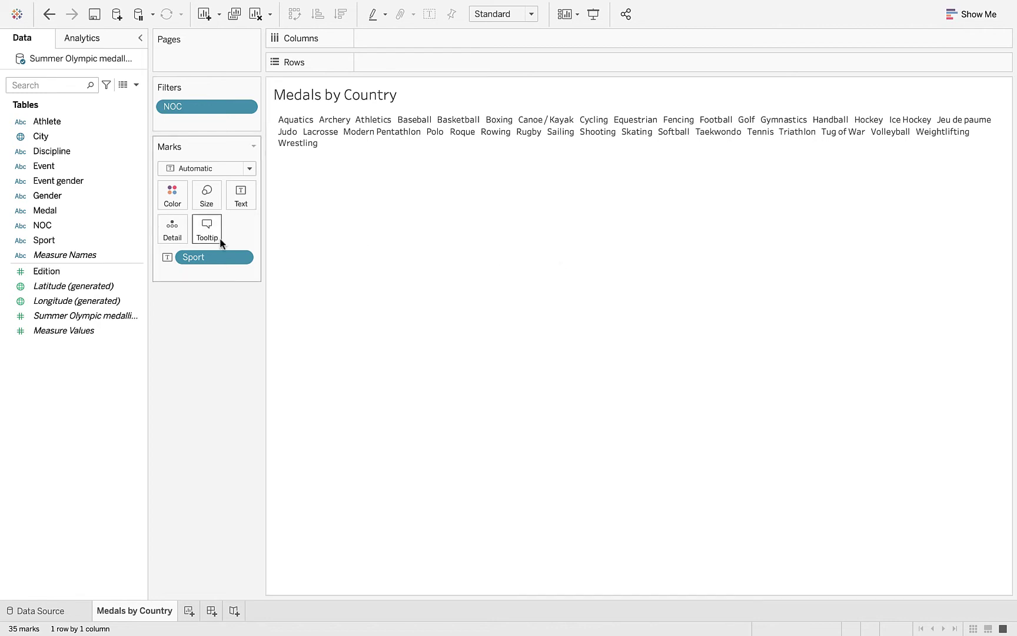
Put Medal on Size and NOC on Color, giving 140 sport marks.
left_click(77, 216)
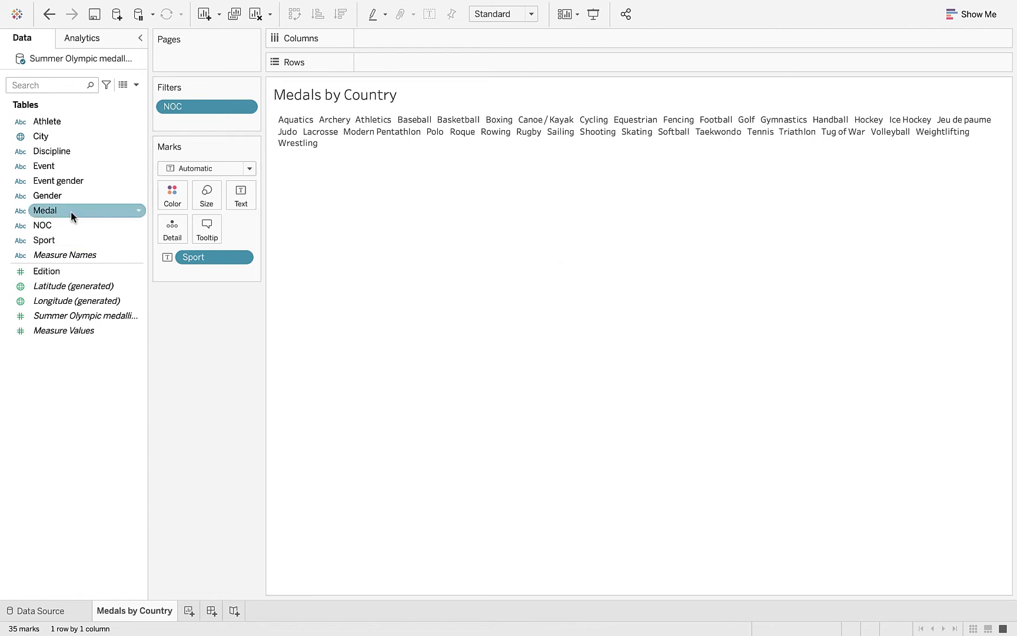
left_click_drag(72, 213, 206, 199)
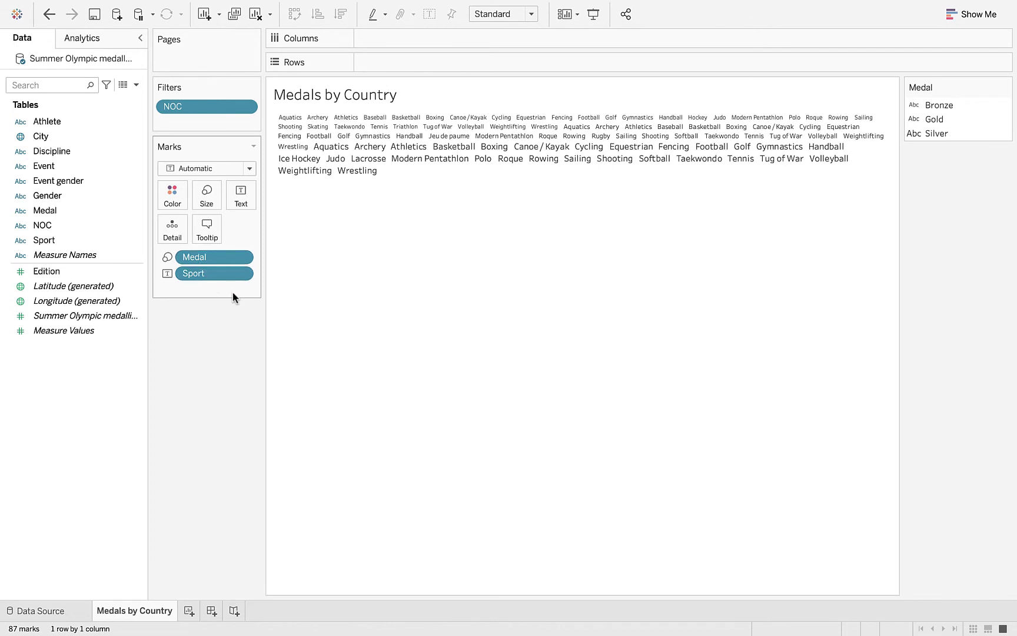
left_click(125, 243)
left_click_drag(42, 225, 176, 192)
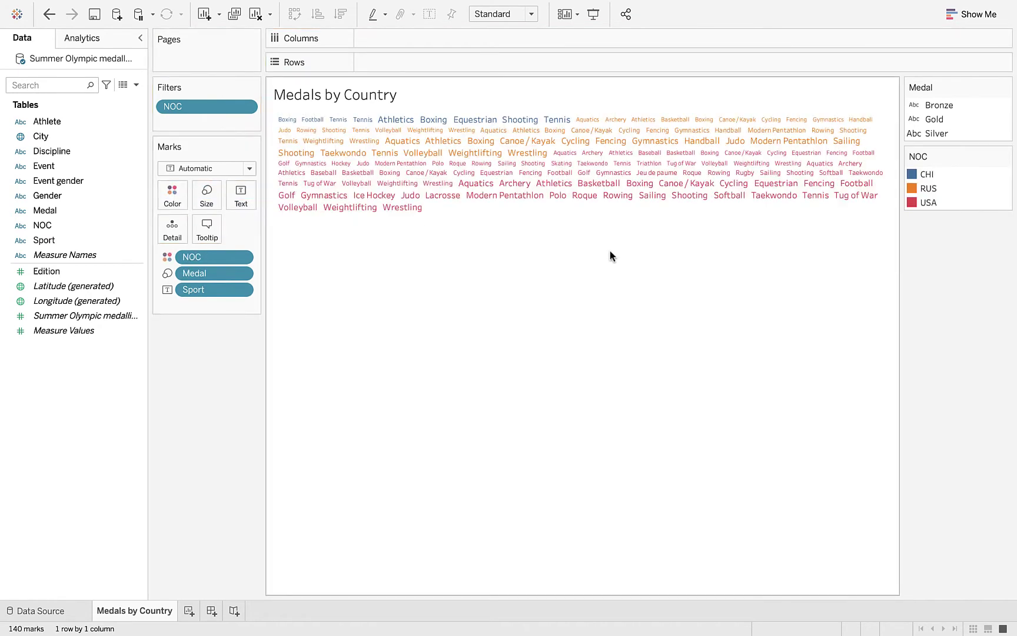
left_click(1005, 87)
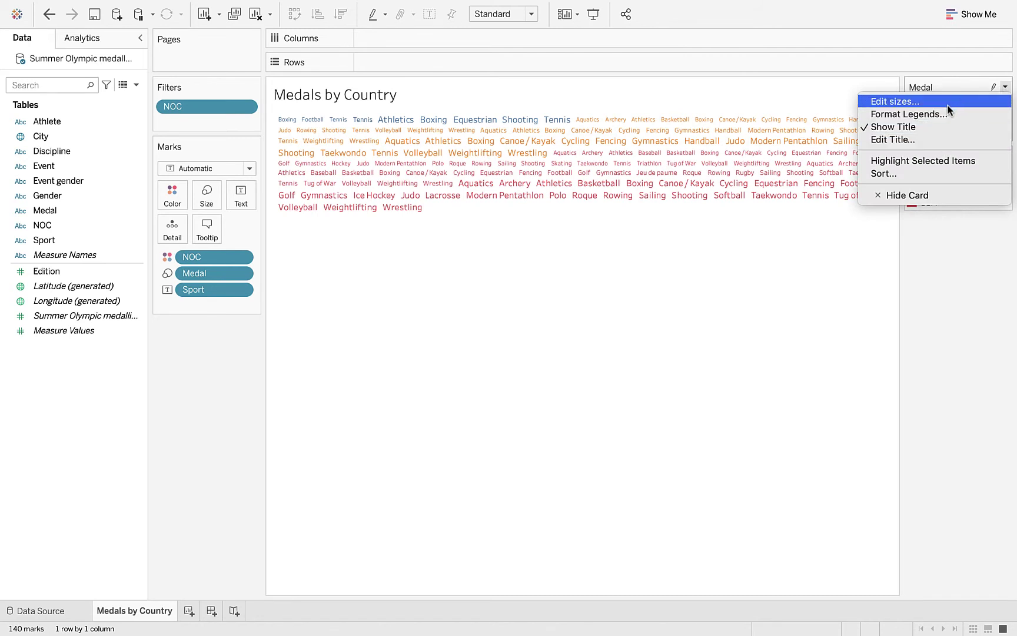
Turn on Medal legend highlighting, open Format Legends, and cancel out of Edit Sizes unchanged.
left_click(992, 89)
left_click(993, 89)
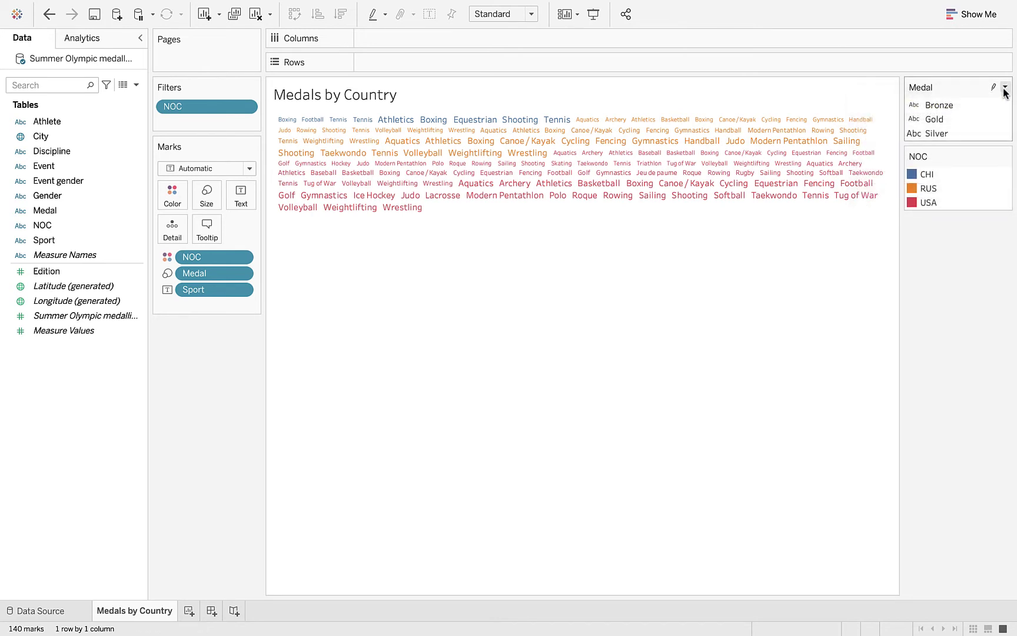
left_click(1005, 88)
left_click(938, 117)
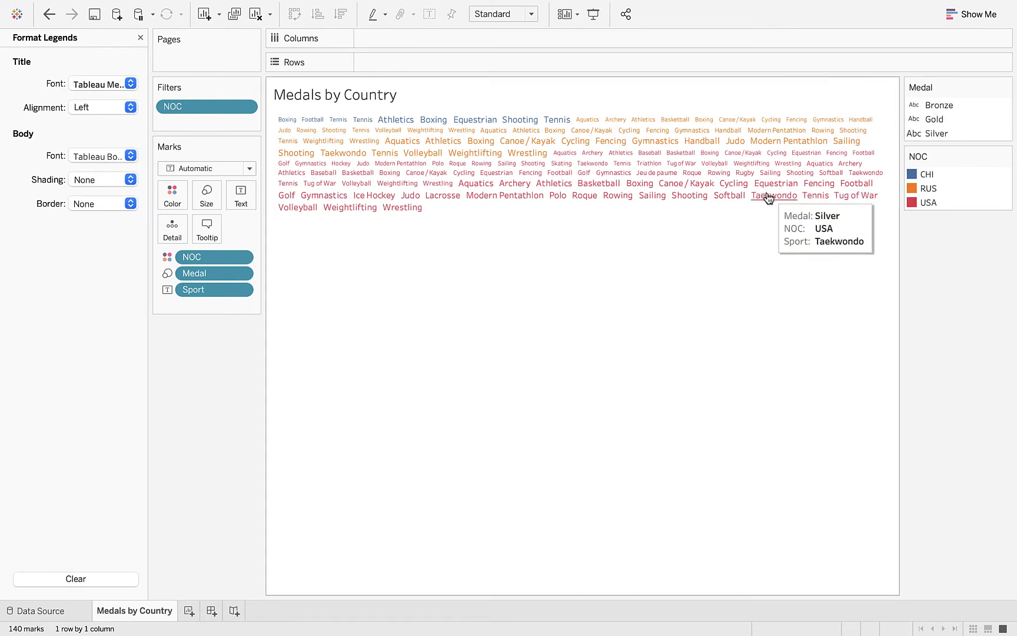
left_click(1005, 88)
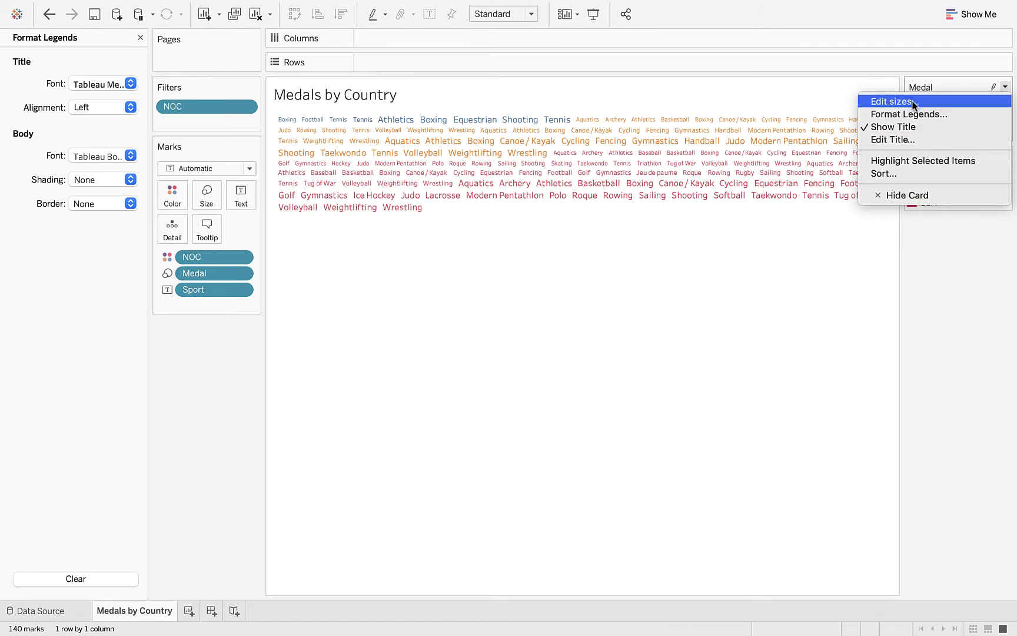
left_click(910, 106)
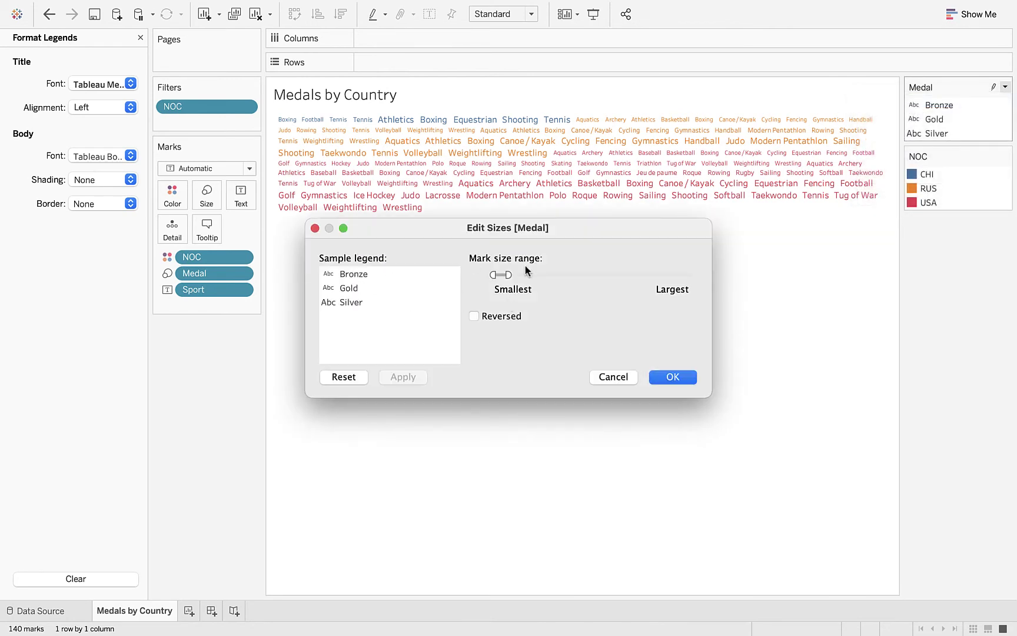
left_click(612, 377)
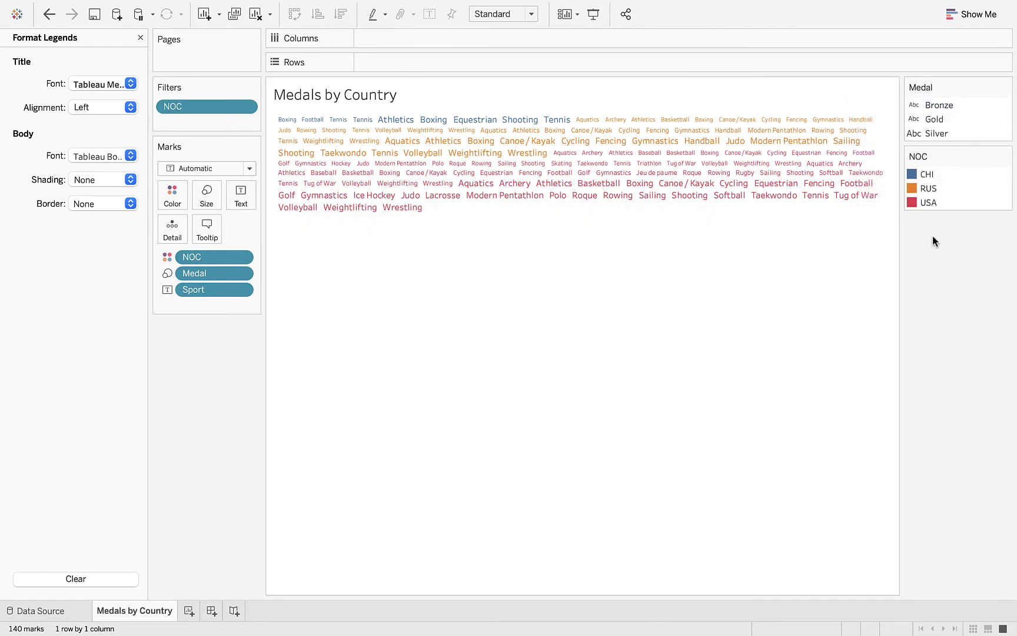
Apply the Traffic Light palette to the NOC colour legend.
left_click(1005, 157)
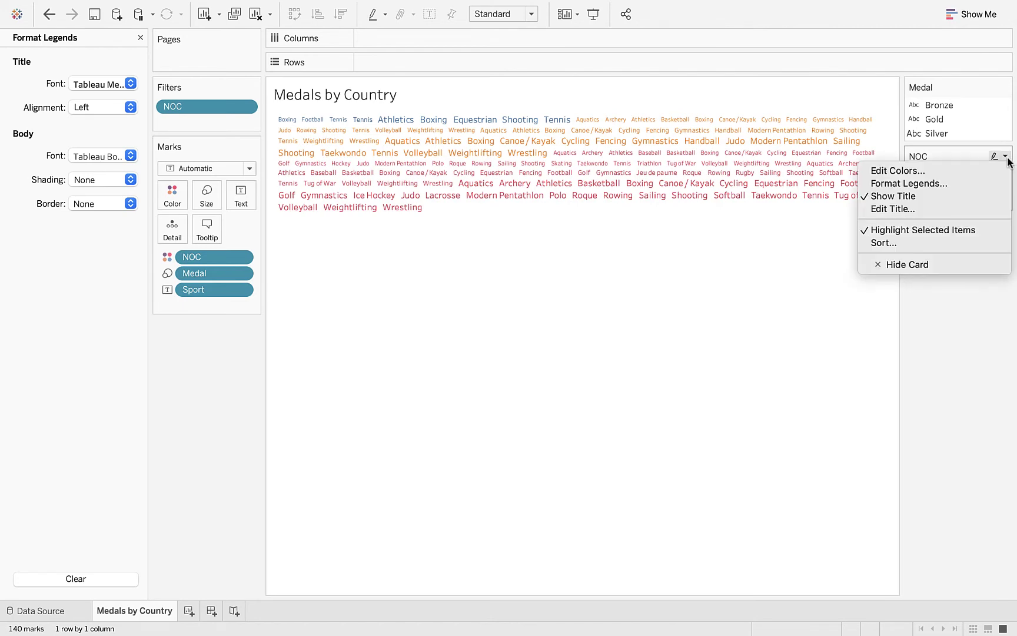
left_click(935, 171)
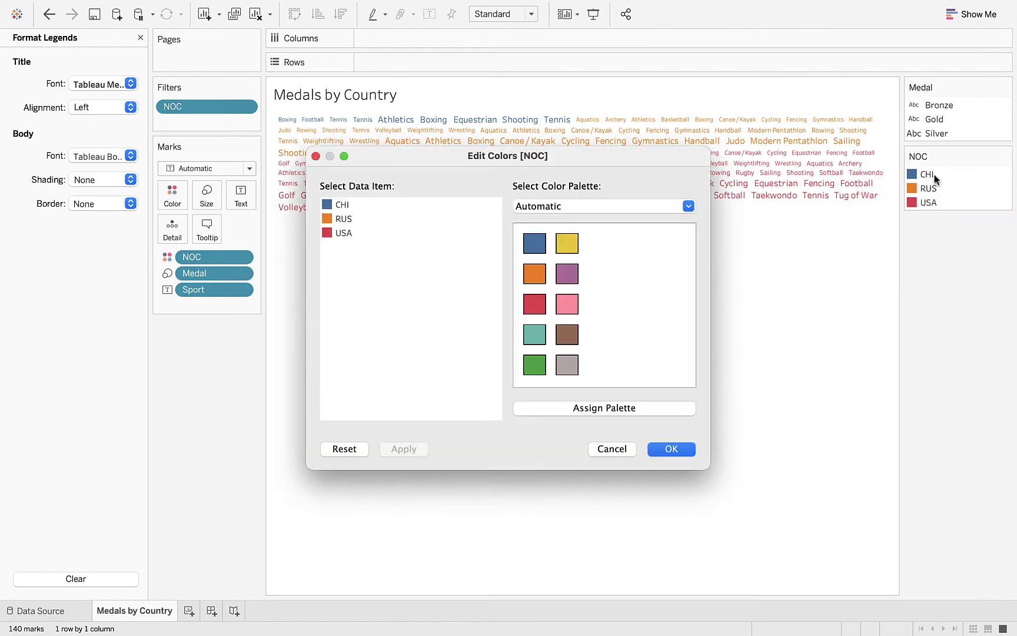
left_click(689, 207)
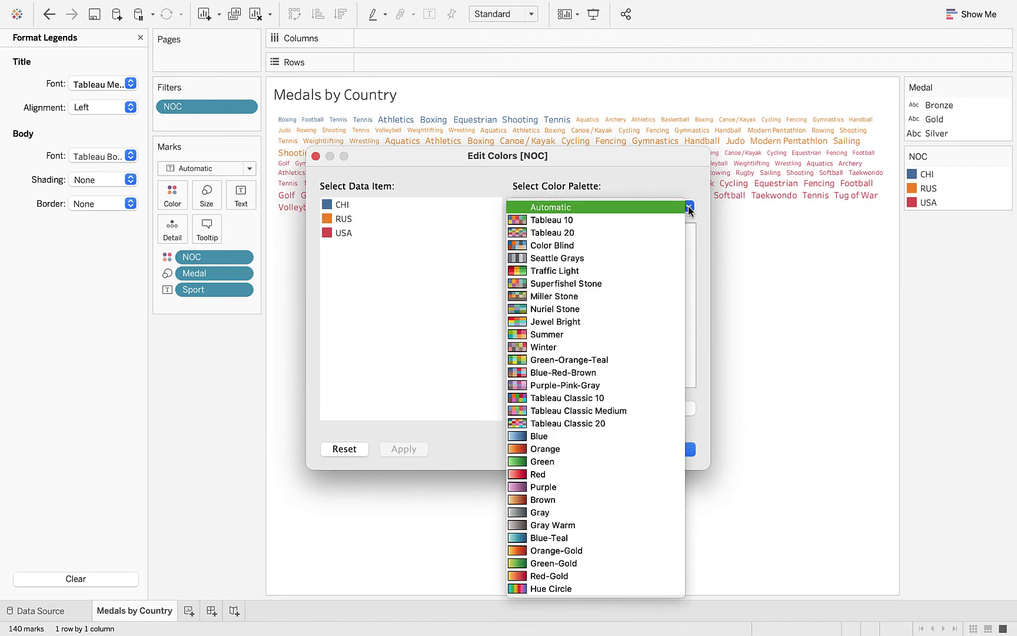
left_click(597, 270)
left_click(671, 447)
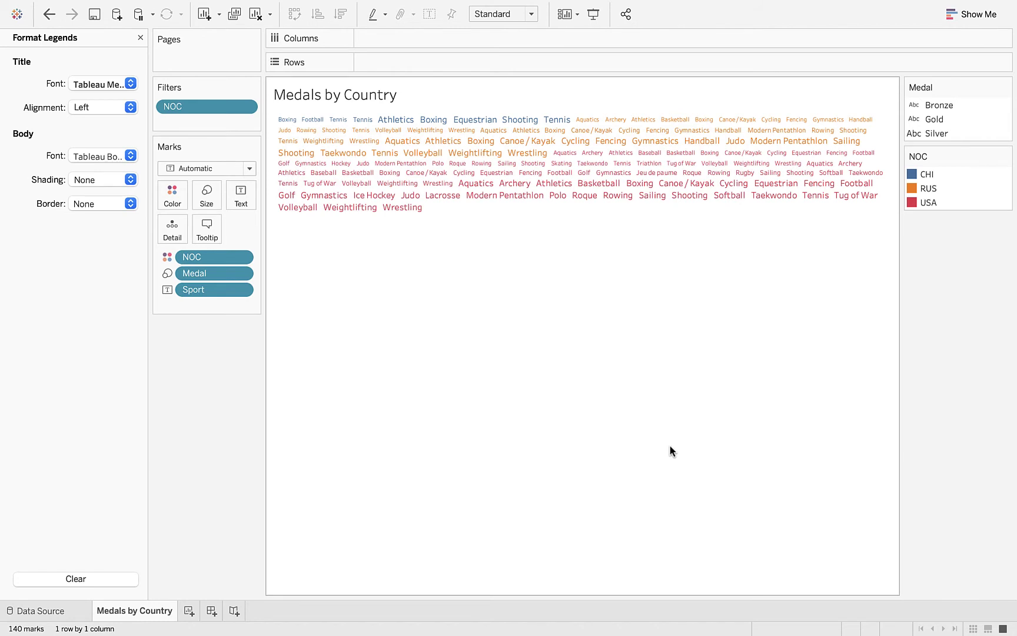
Switch the NOC colours to the Summer palette: blue CHI, orange RUS, red USA.
left_click(1005, 156)
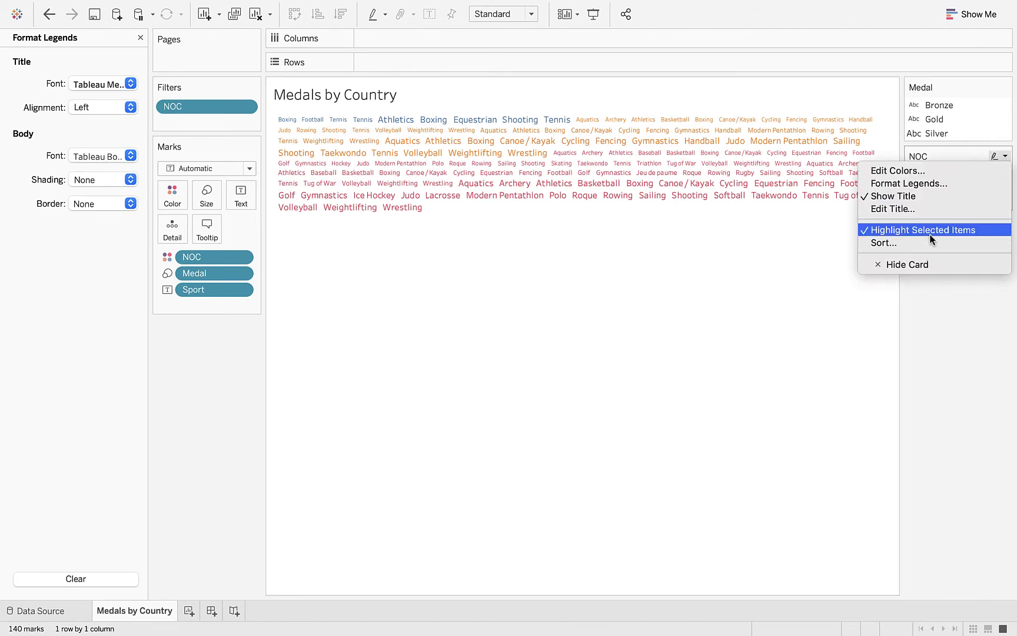
left_click(923, 172)
left_click(688, 206)
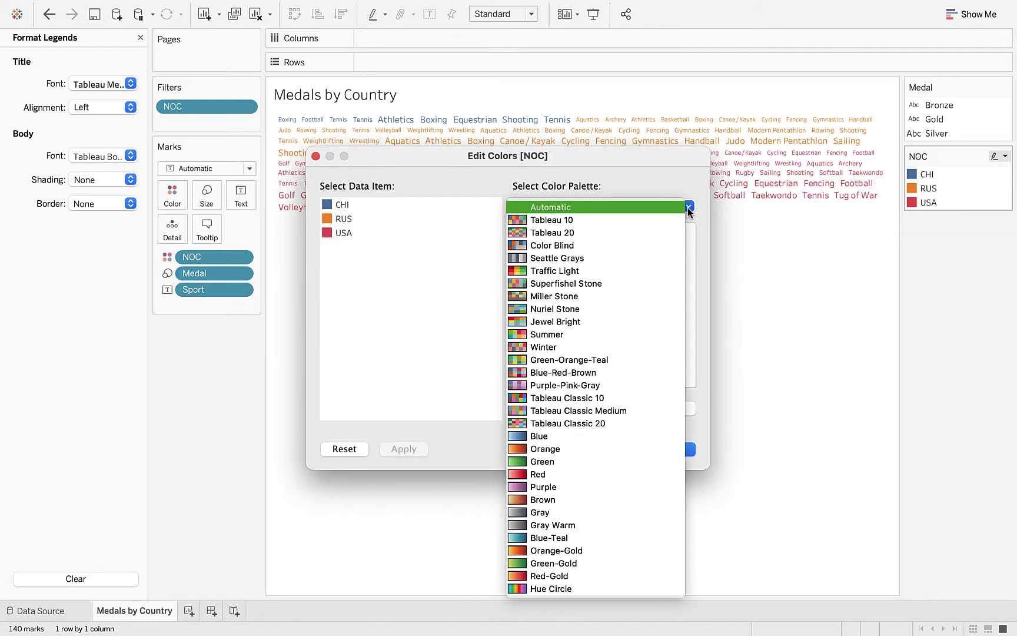
left_click(589, 334)
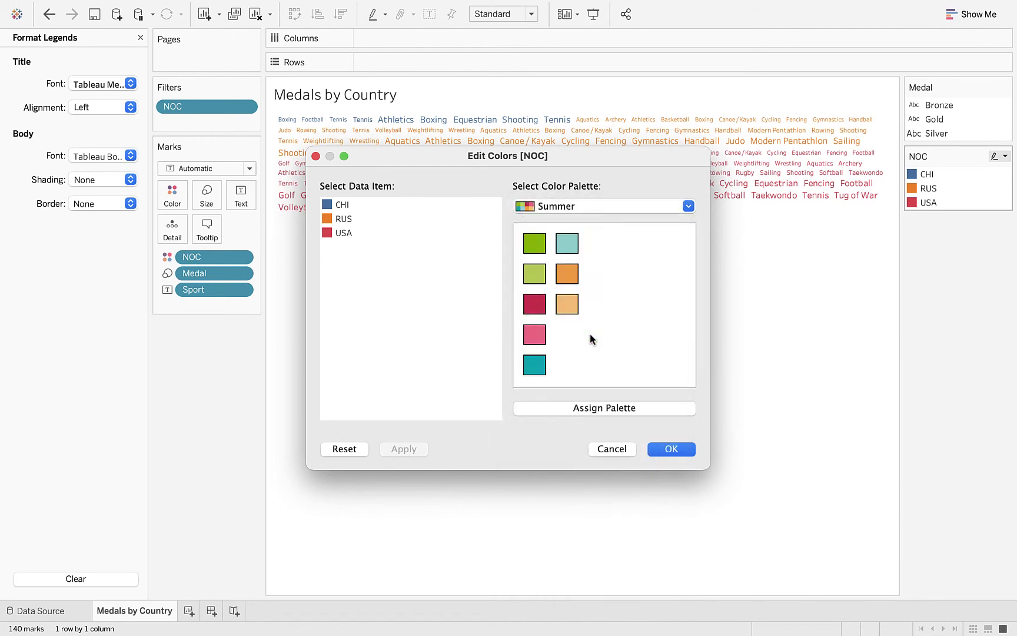
left_click(671, 449)
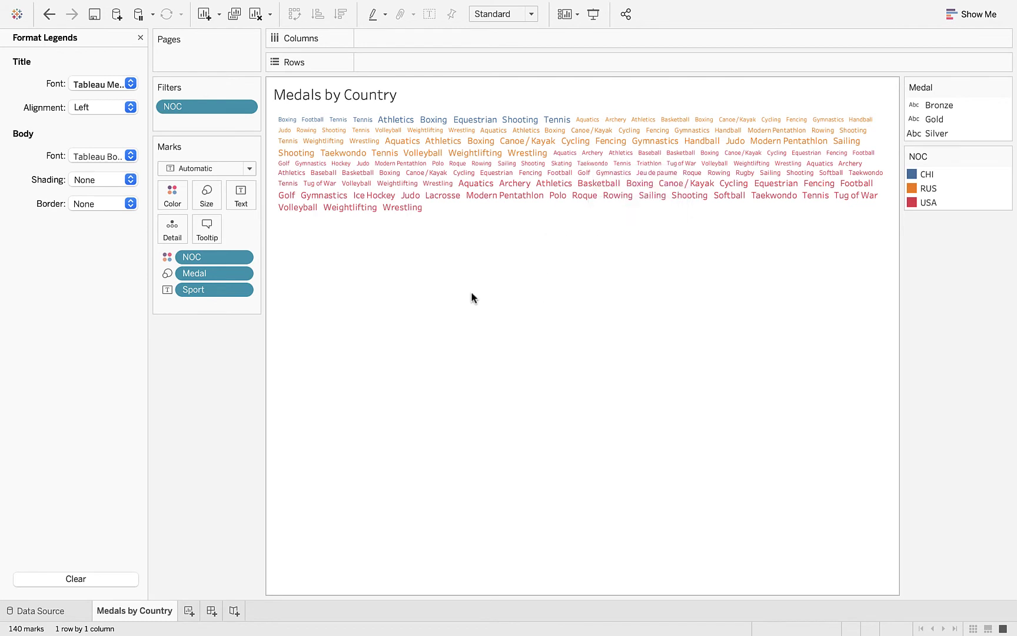
left_click(141, 38)
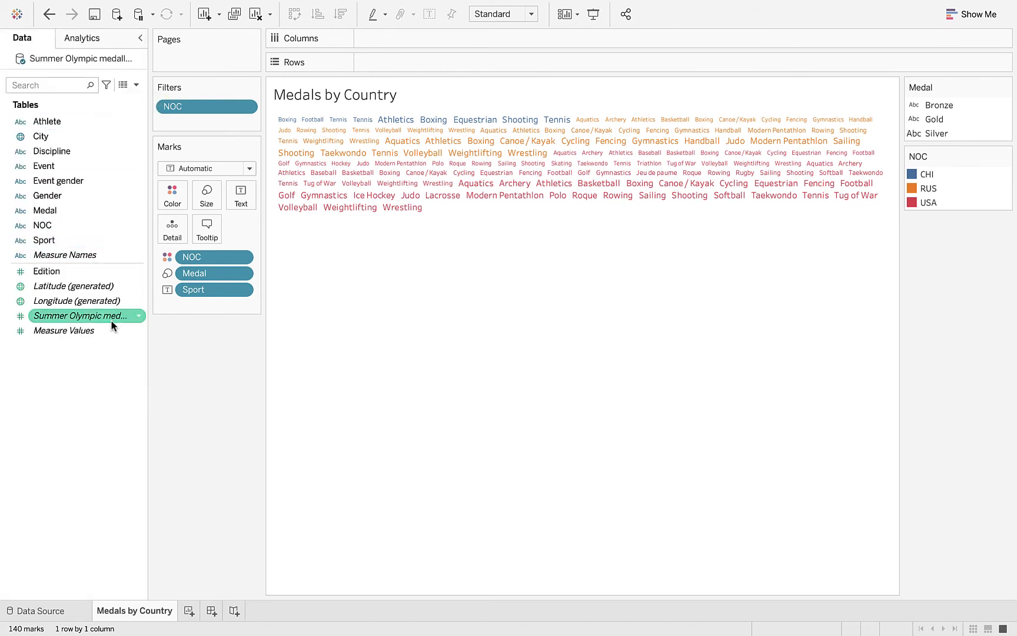
mouse_move(111, 318)
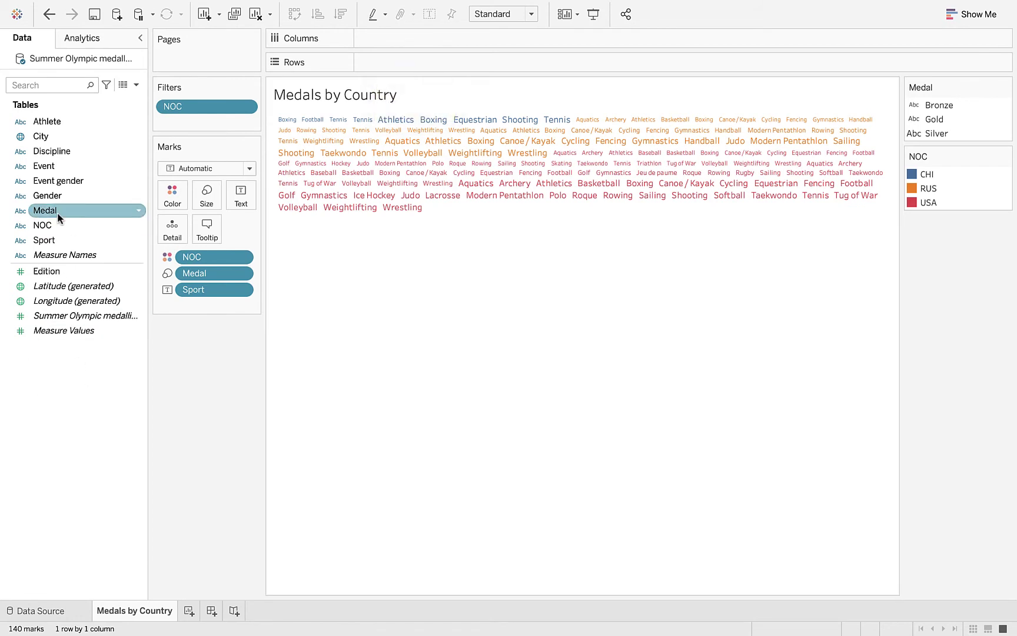
left_click_drag(57, 212, 211, 198)
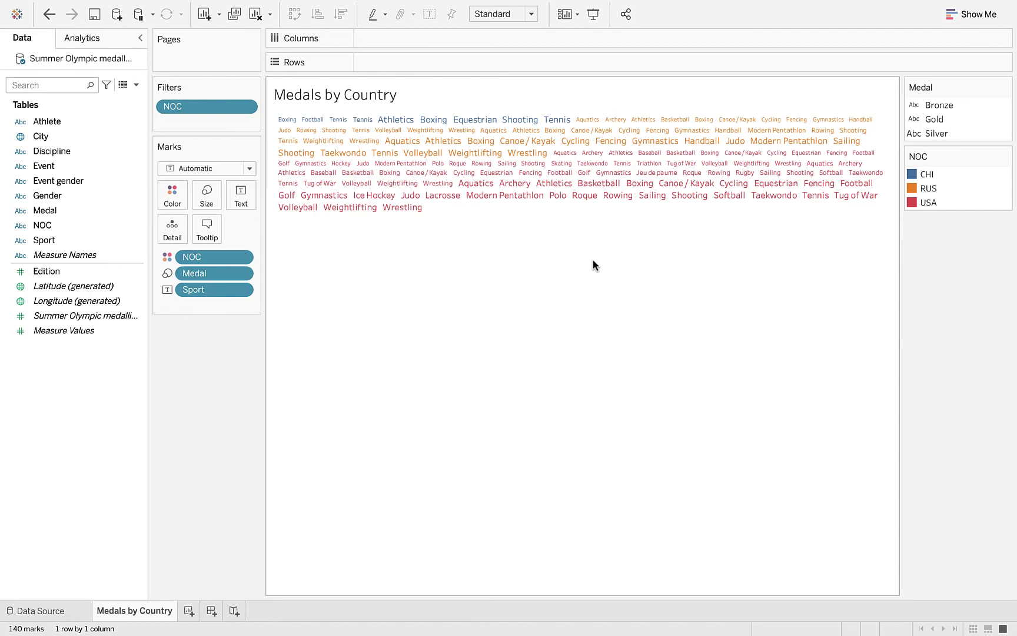
Set the Sport header font size to 18 in the Format pane.
left_click(242, 291)
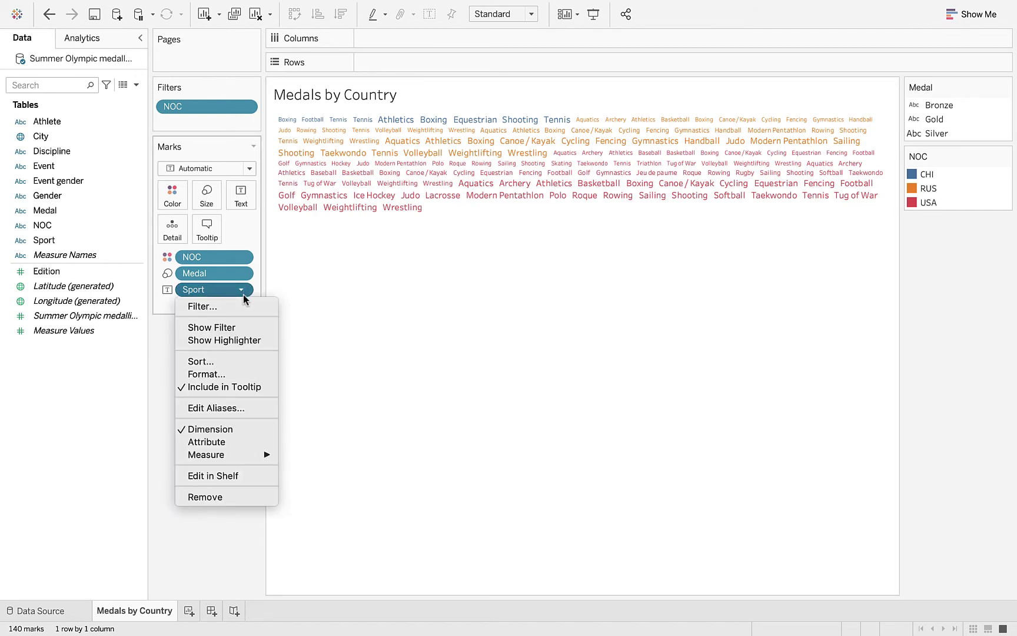
left_click(241, 373)
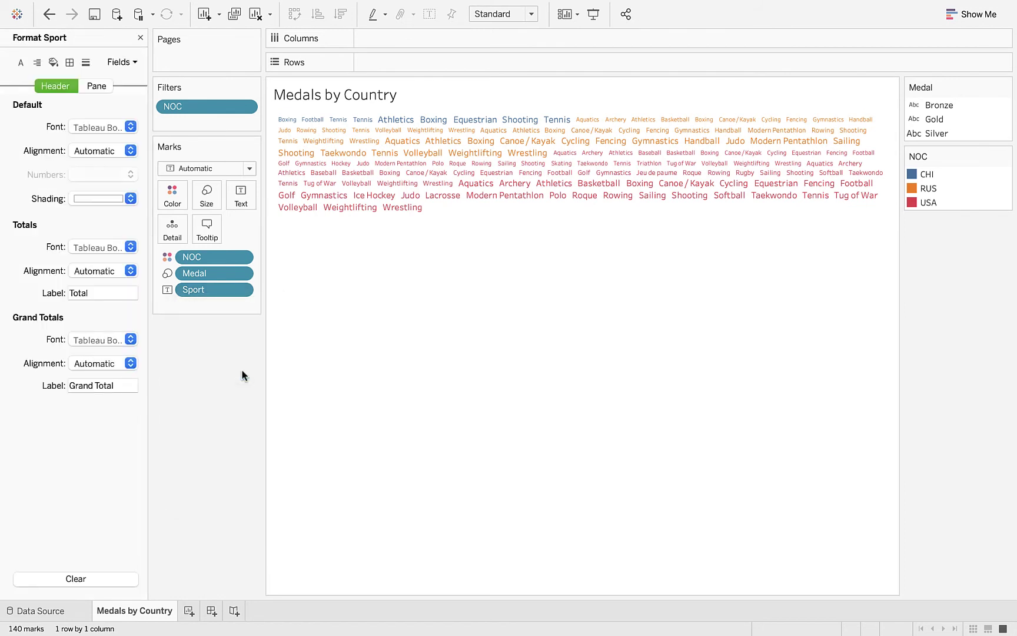
left_click(131, 126)
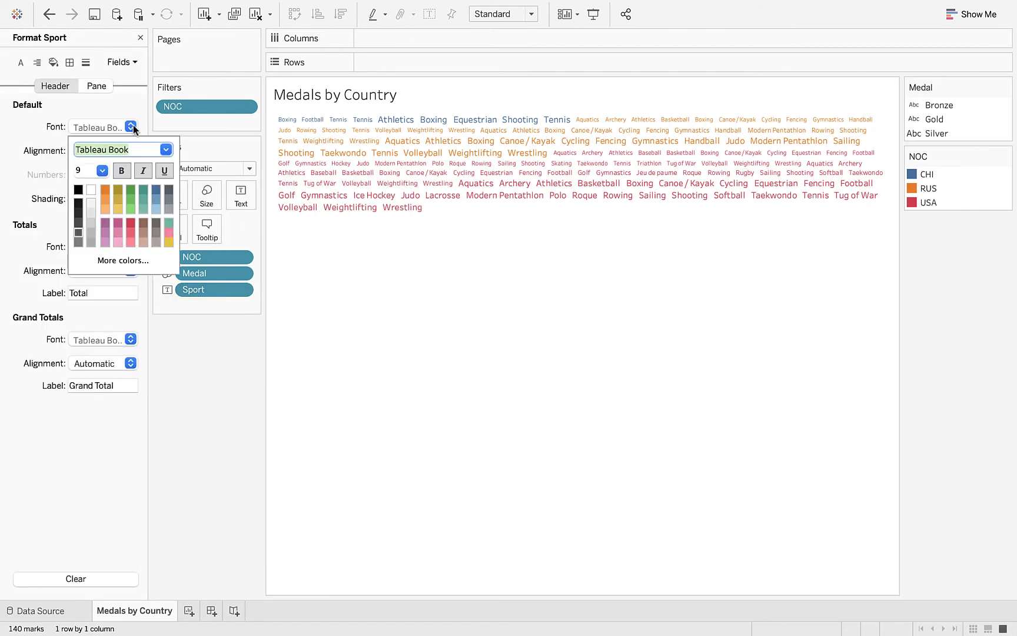
left_click(102, 171)
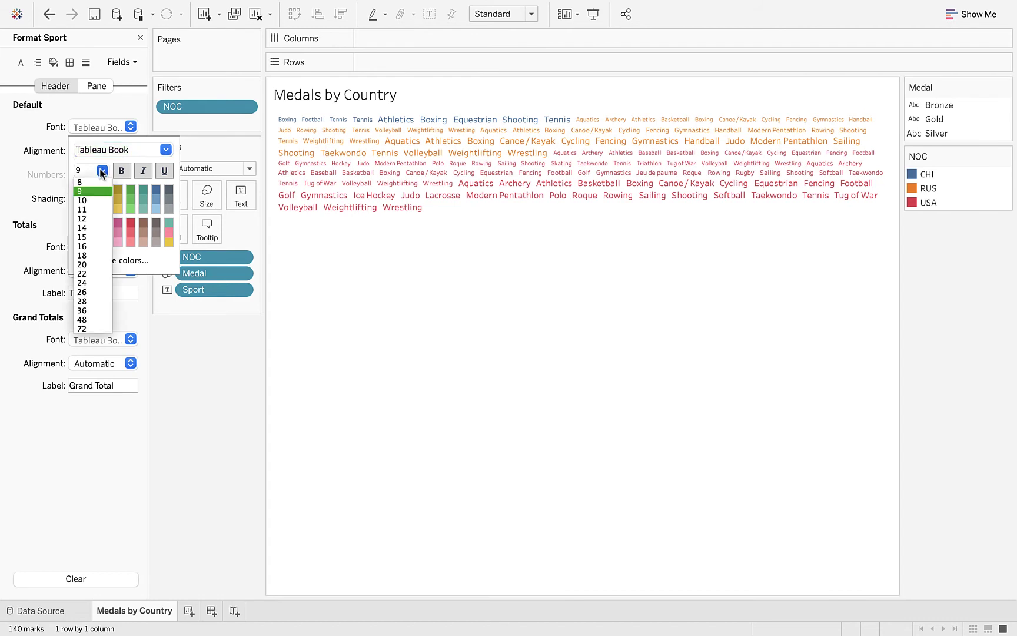
left_click(85, 255)
left_click(31, 259)
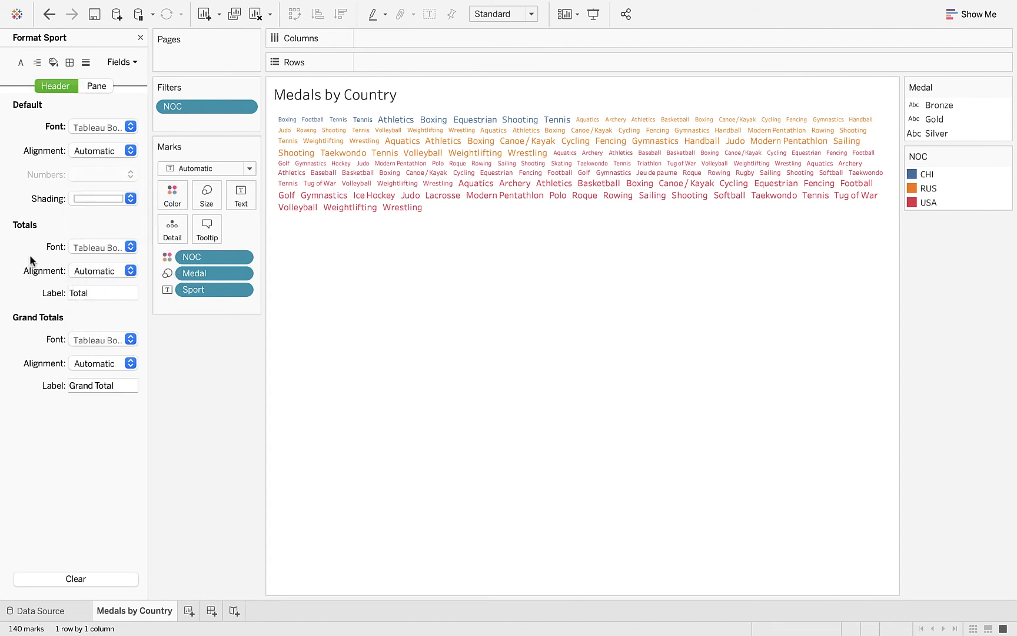
left_click(130, 248)
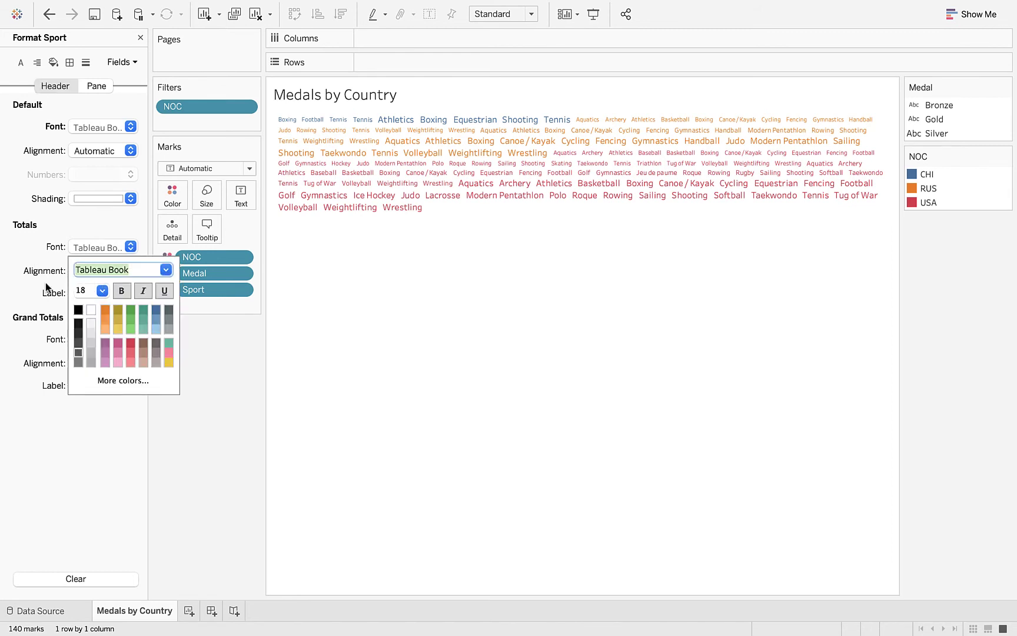
left_click(17, 285)
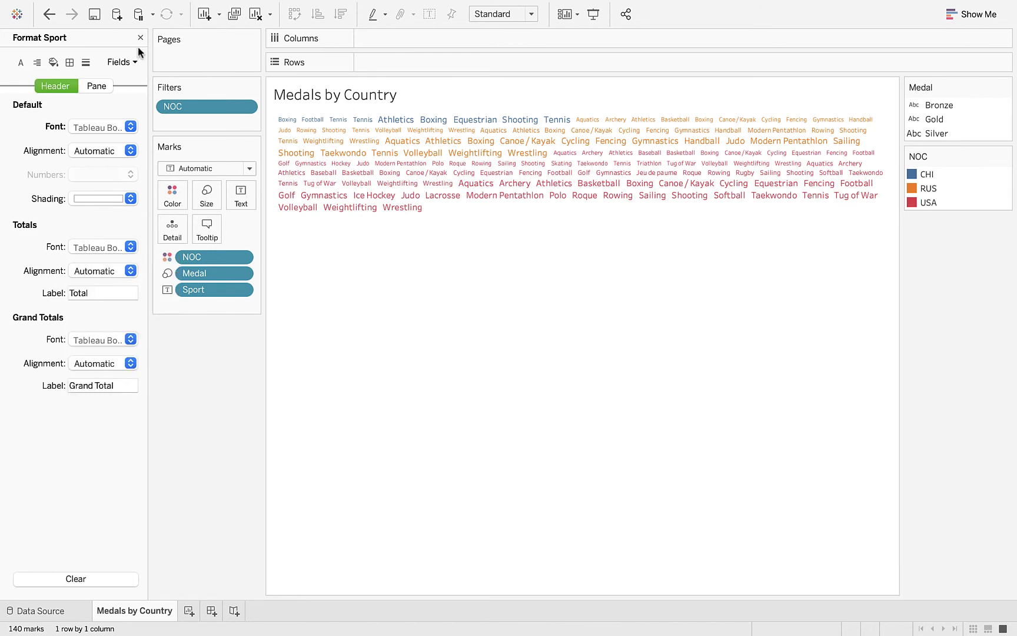
Set the Sport pane text font size to 18 as well.
left_click(102, 86)
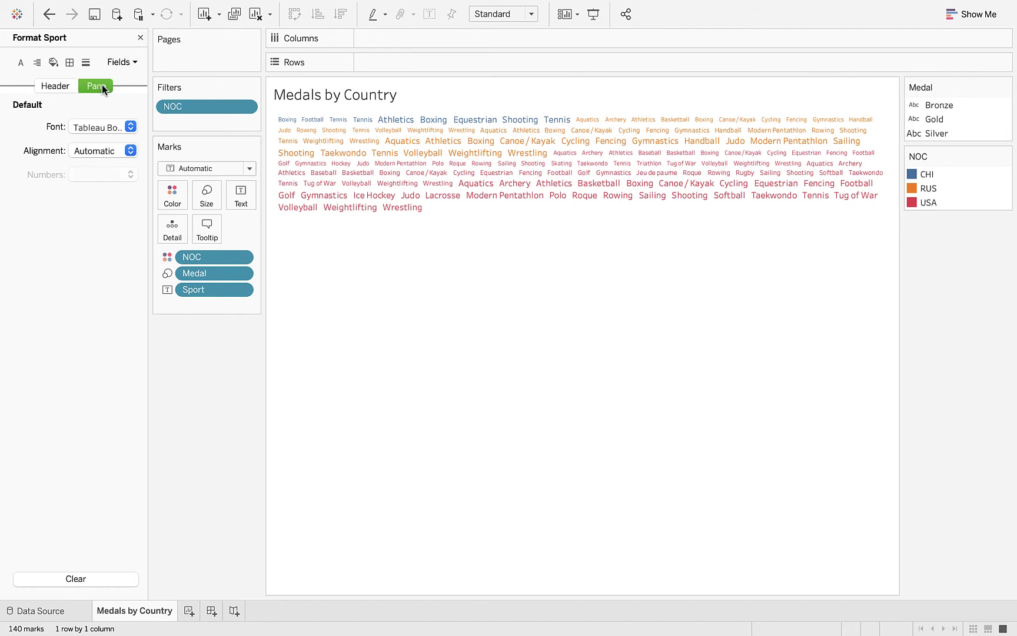
left_click(131, 127)
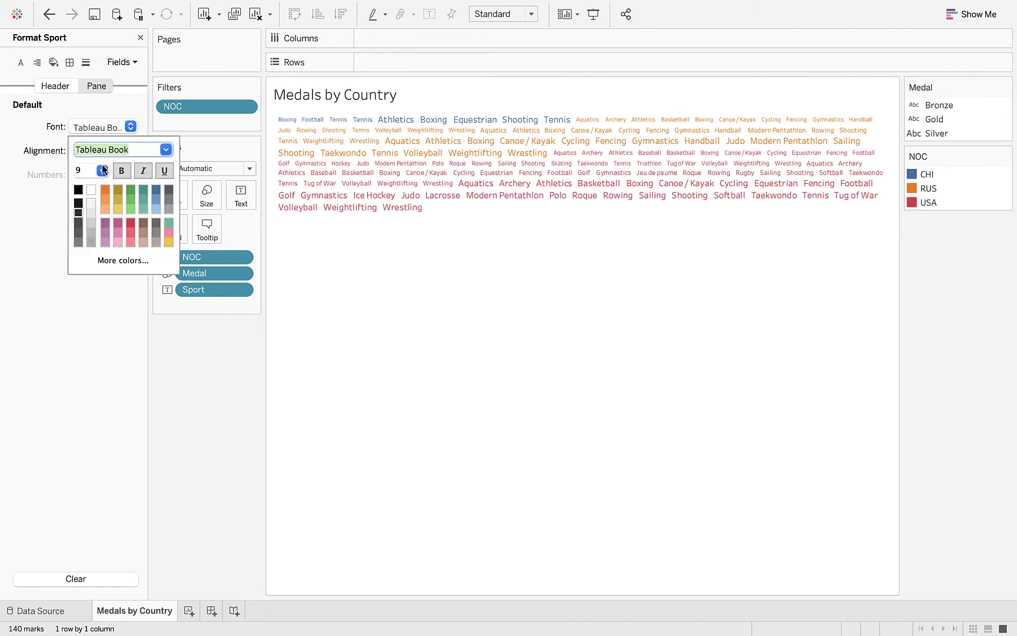
left_click(102, 171)
left_click(86, 256)
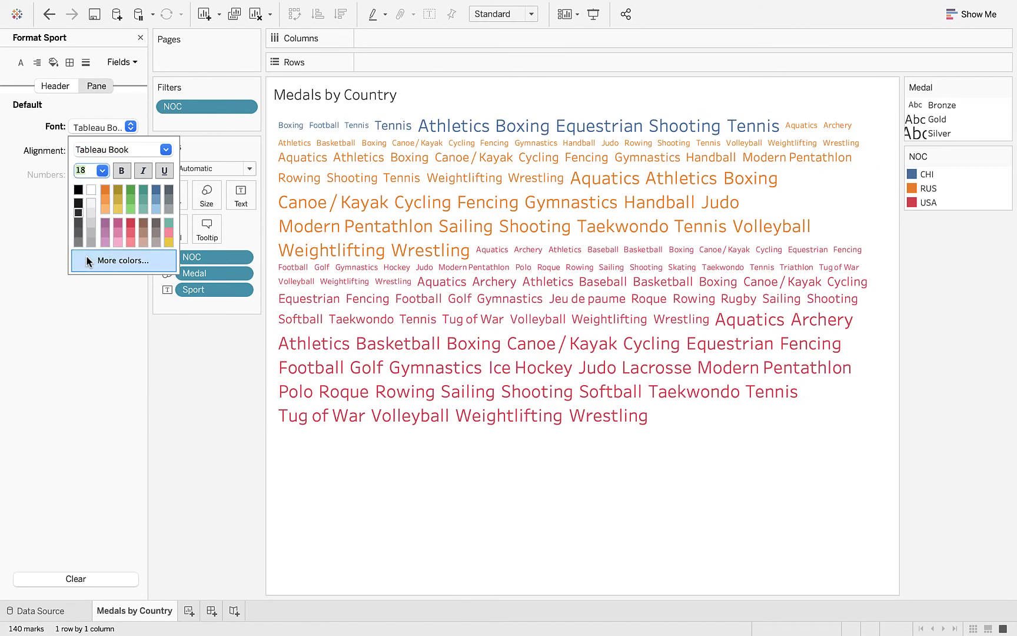
Close the Format pane and add Medal to the Detail card of the word cloud marks.
left_click(140, 37)
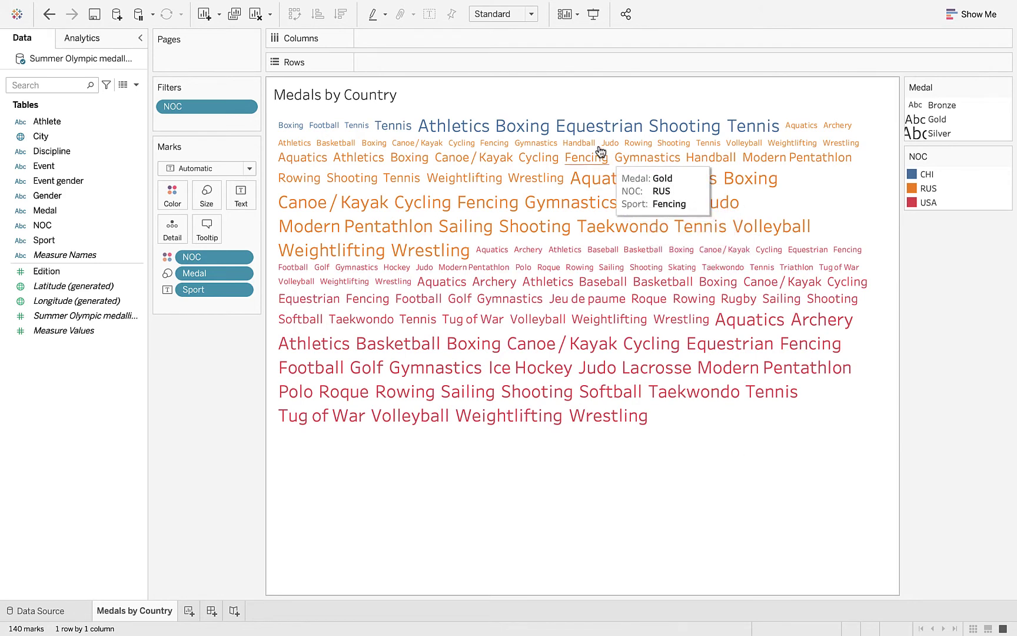
mouse_move(588, 123)
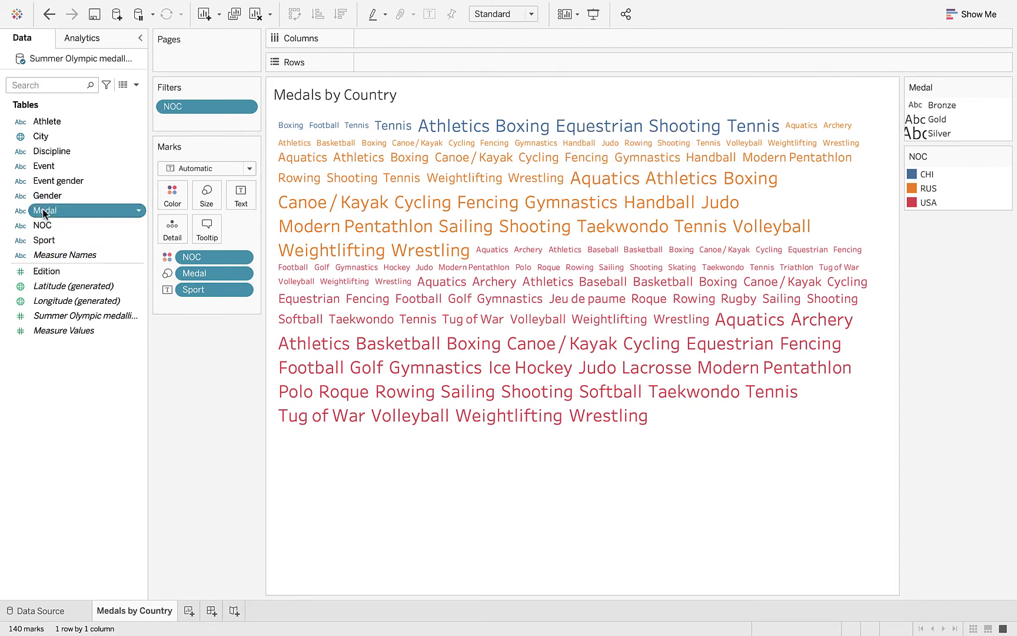
left_click_drag(44, 213, 175, 233)
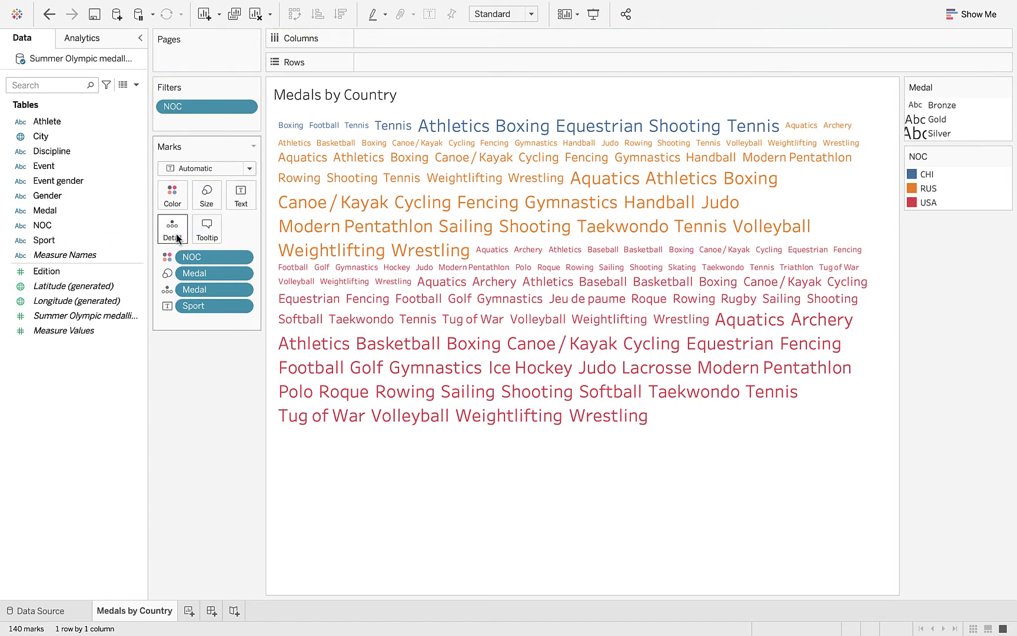
mouse_move(348, 134)
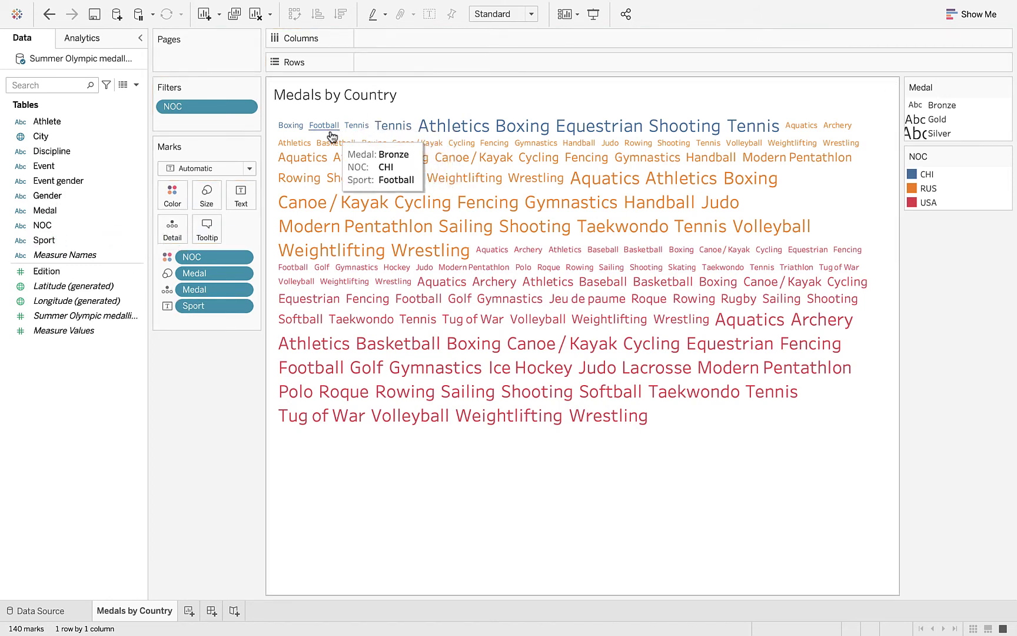
mouse_move(424, 125)
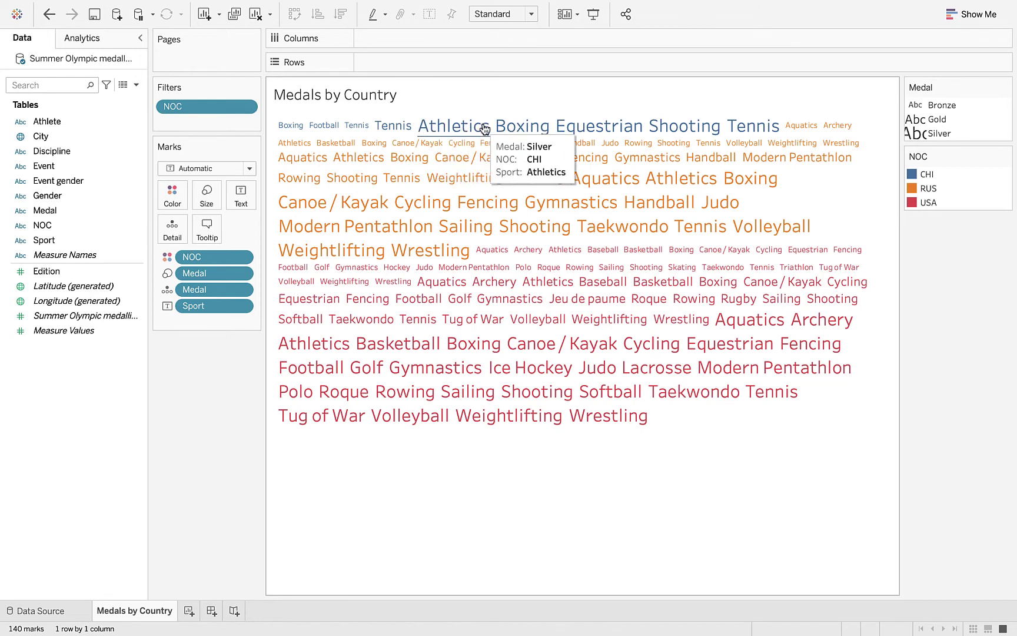
mouse_move(524, 128)
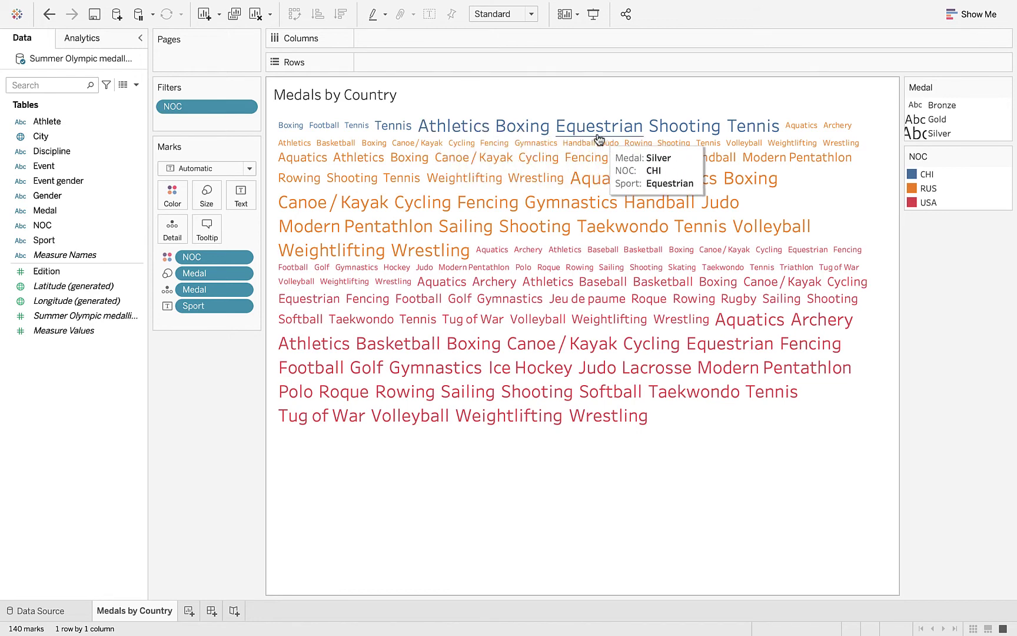
mouse_move(614, 178)
mouse_move(597, 221)
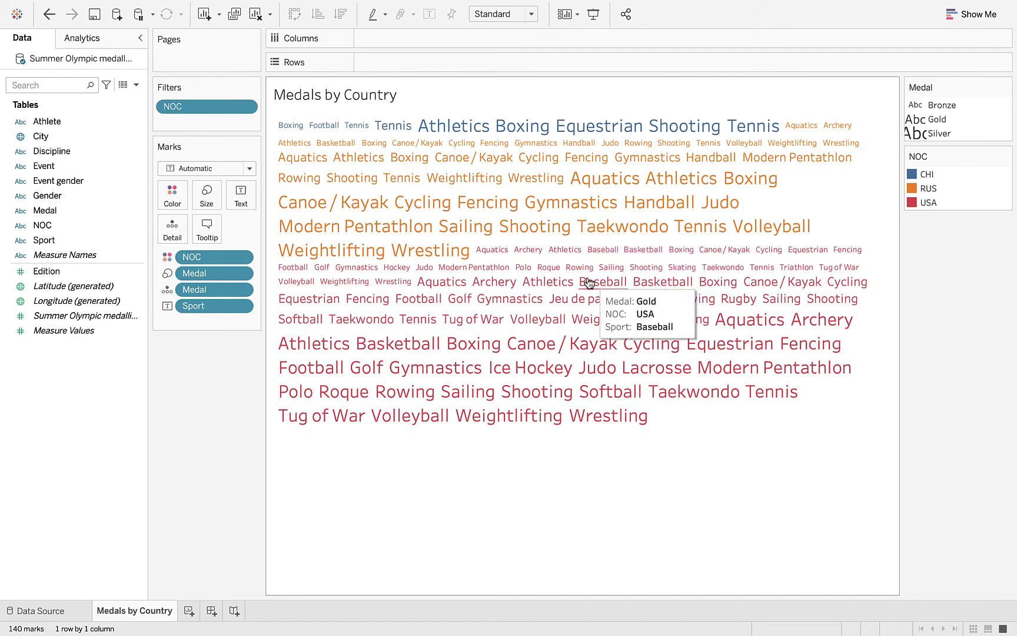
mouse_move(581, 257)
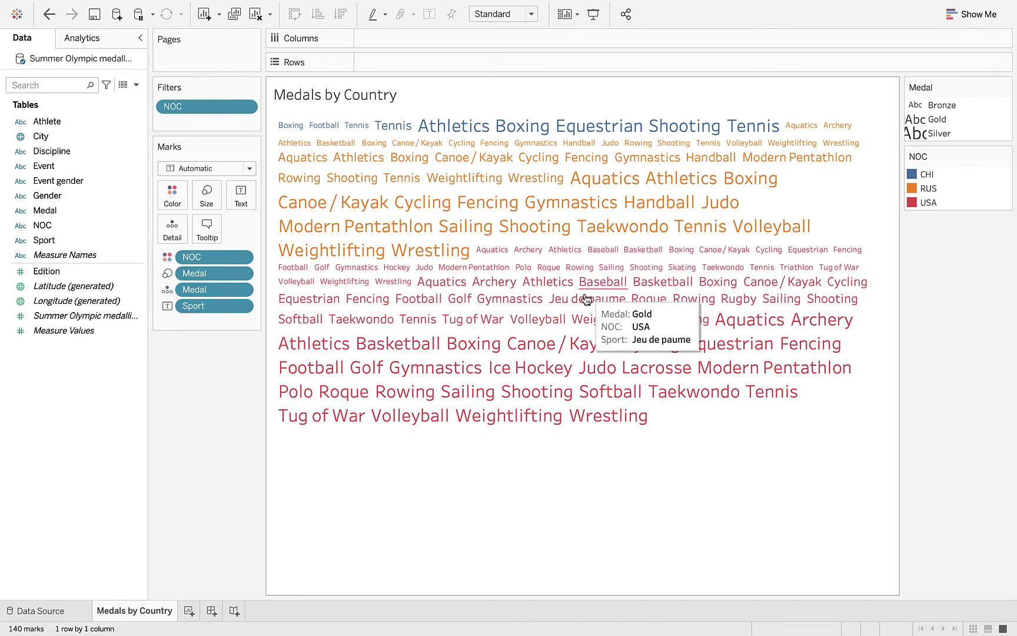
mouse_move(608, 351)
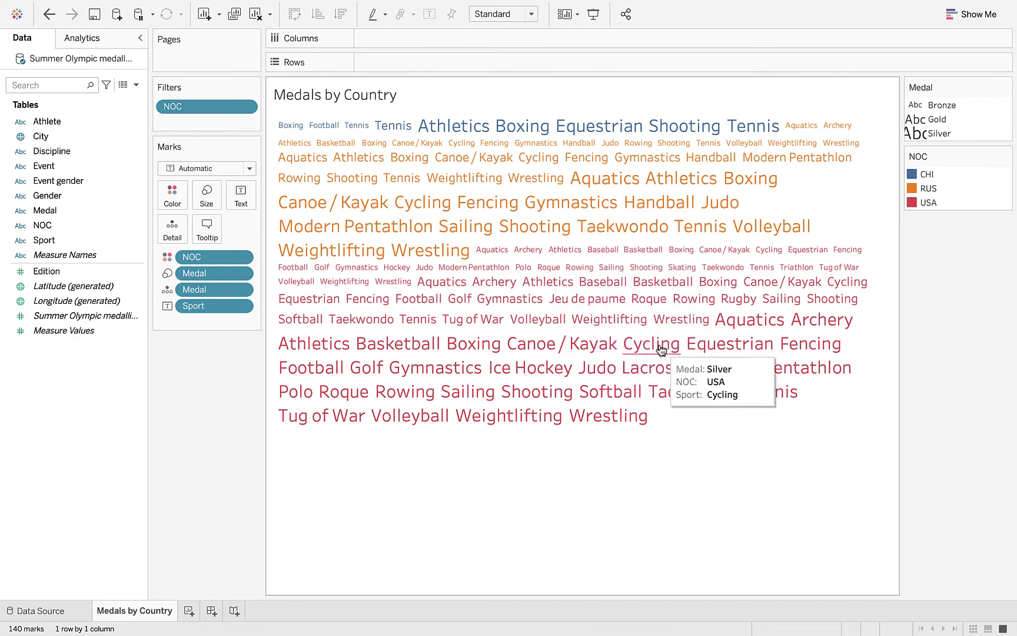
mouse_move(596, 370)
mouse_move(582, 415)
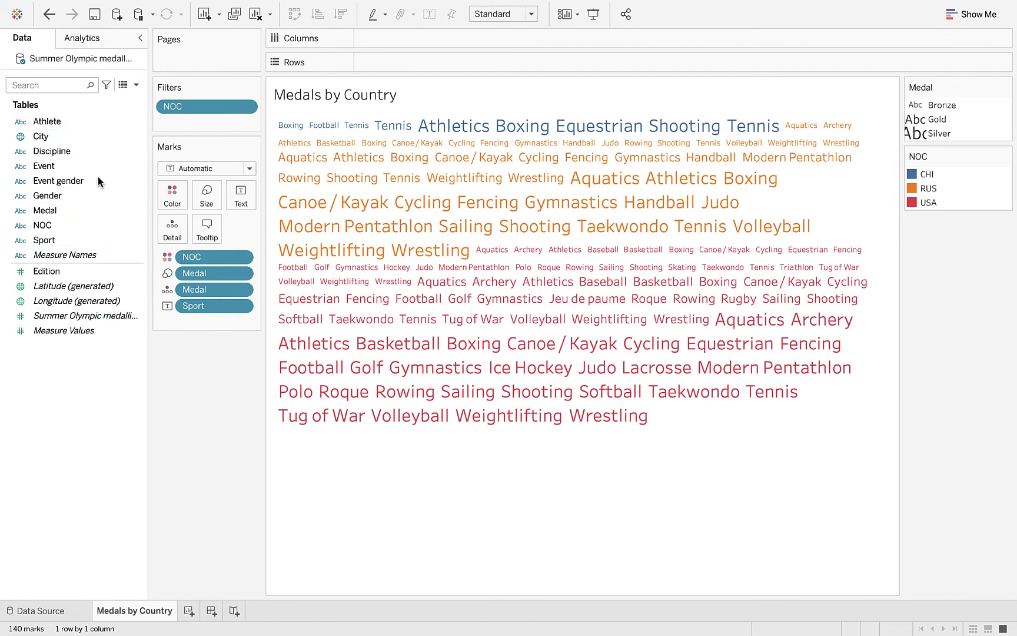
View the medallist data table, then add SUM(Edition) as a detail on the word cloud marks.
left_click(50, 613)
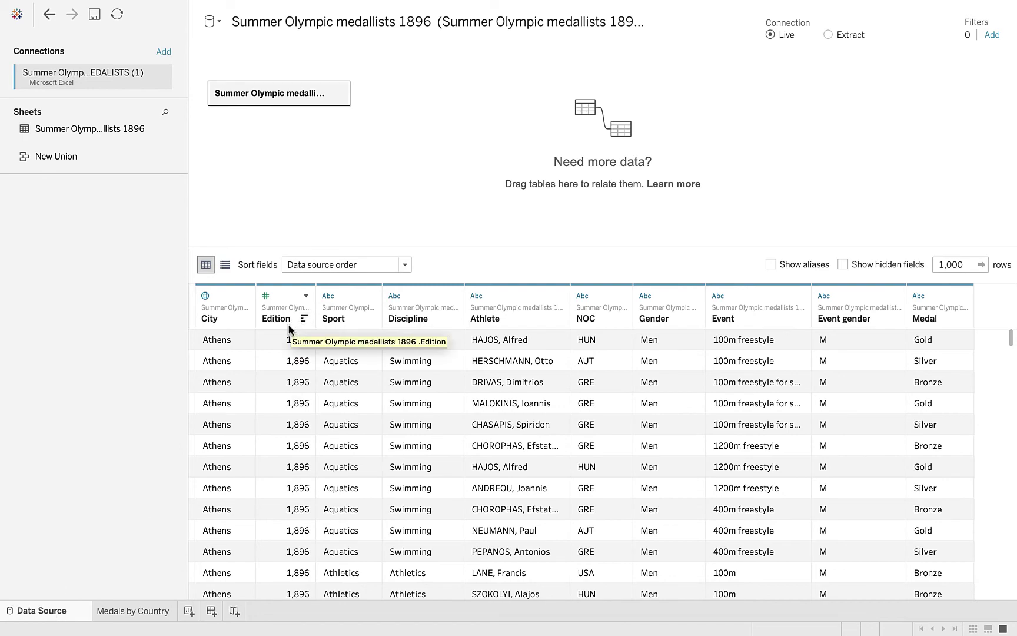
left_click(131, 616)
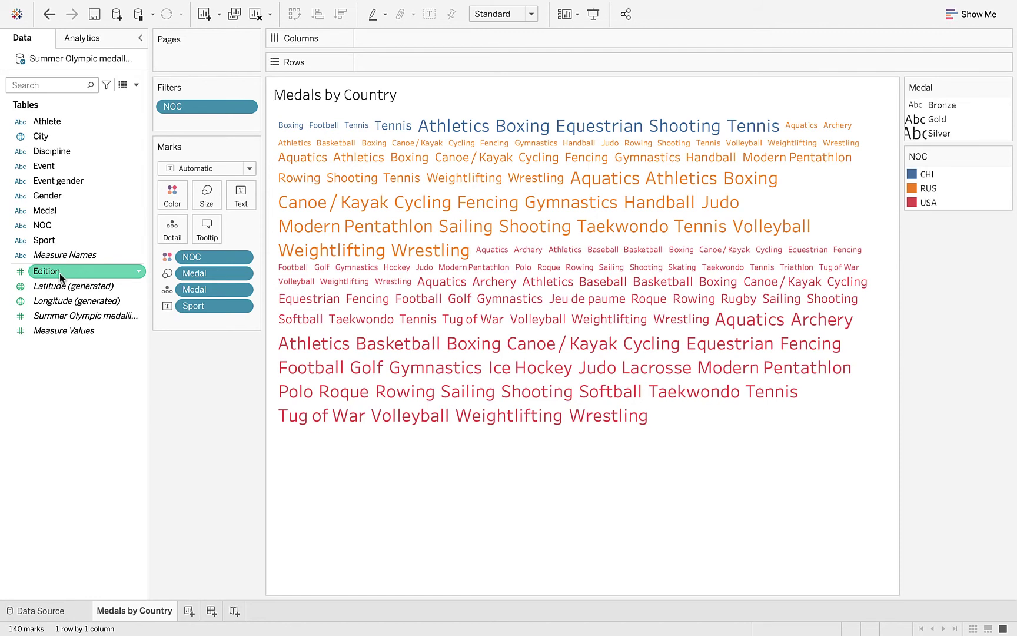
left_click_drag(60, 273, 175, 236)
mouse_move(443, 159)
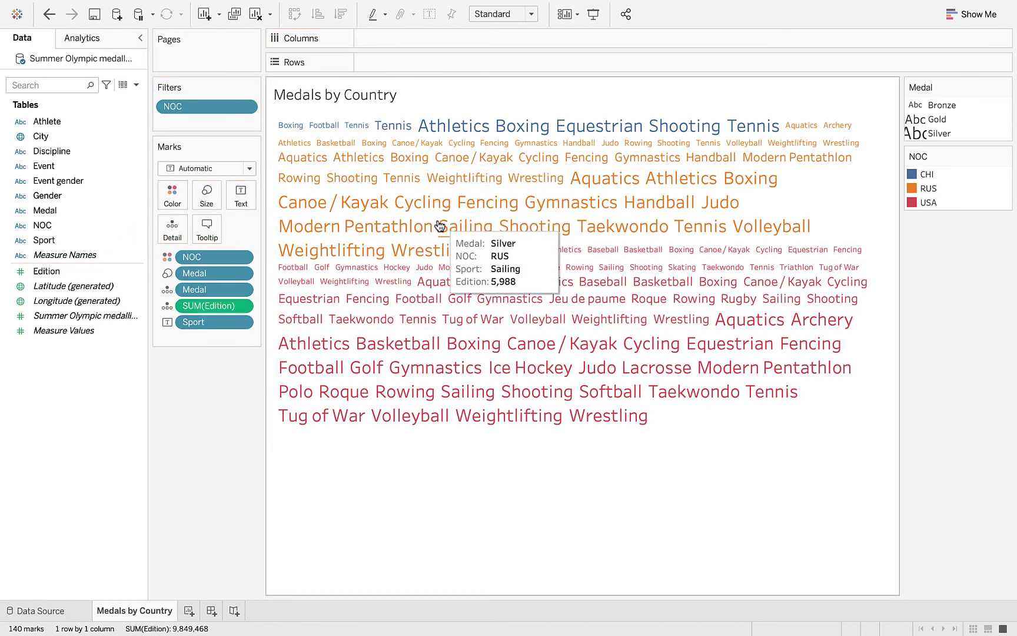
mouse_move(434, 259)
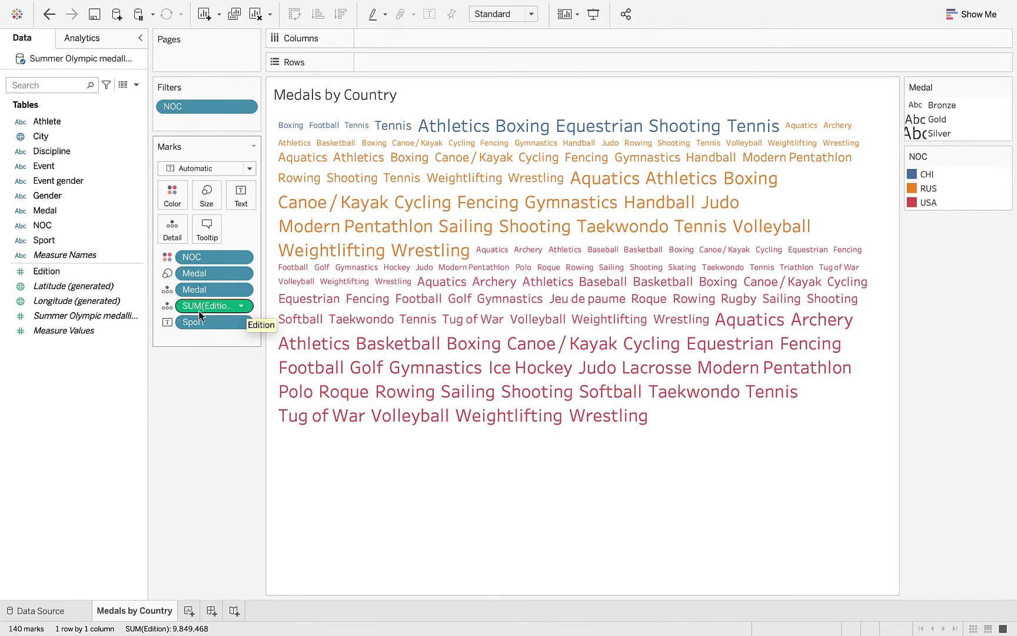
left_click(241, 306)
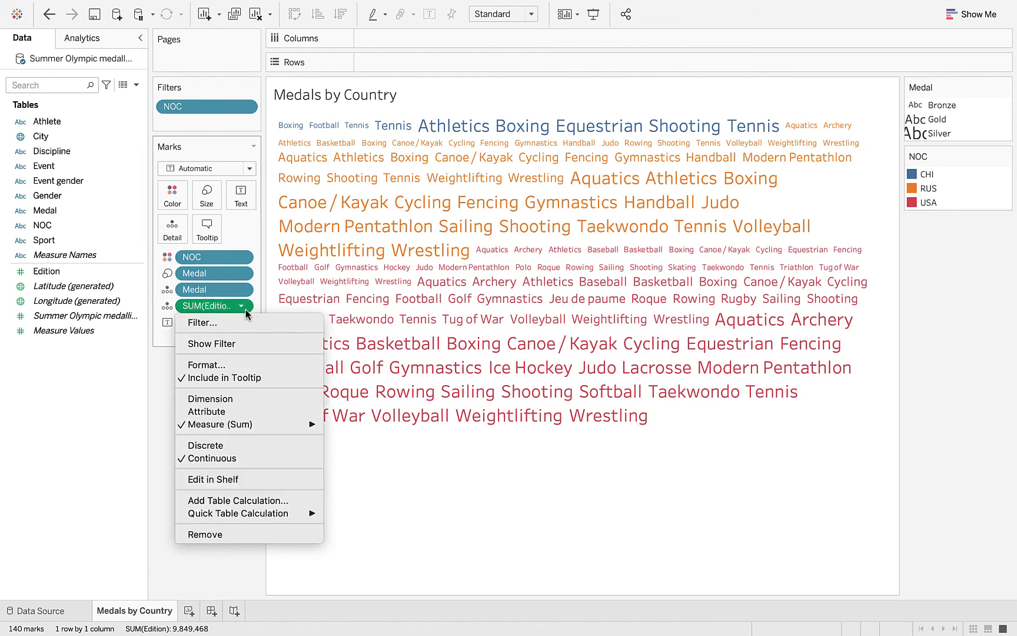
left_click(241, 534)
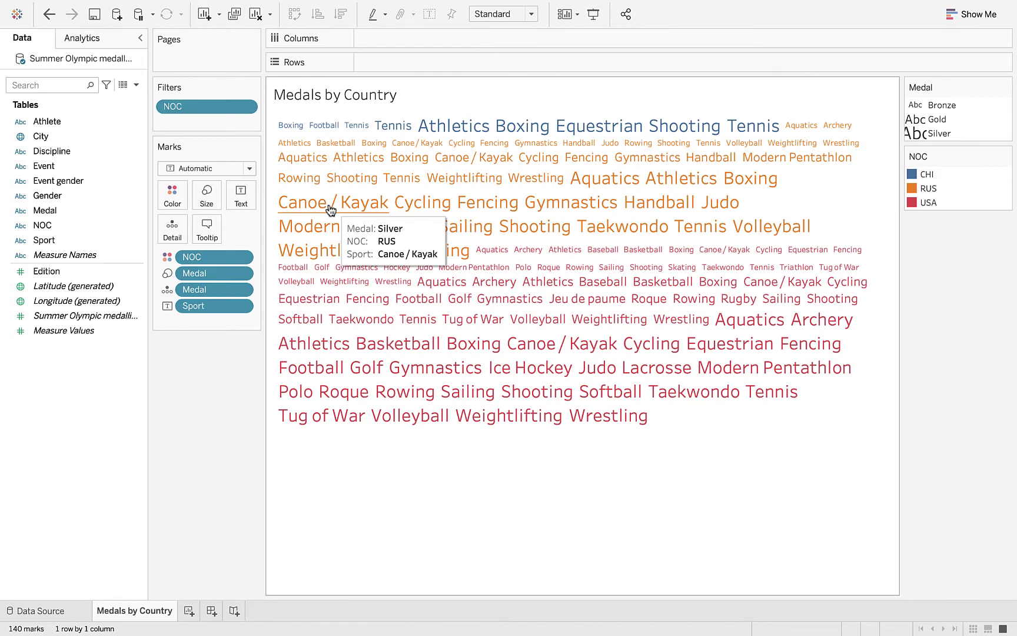
Put the Summer Olympic medallists count on Detail and check word tooltips, e.g. 2 for USA Silver Taekwondo.
left_click(87, 316)
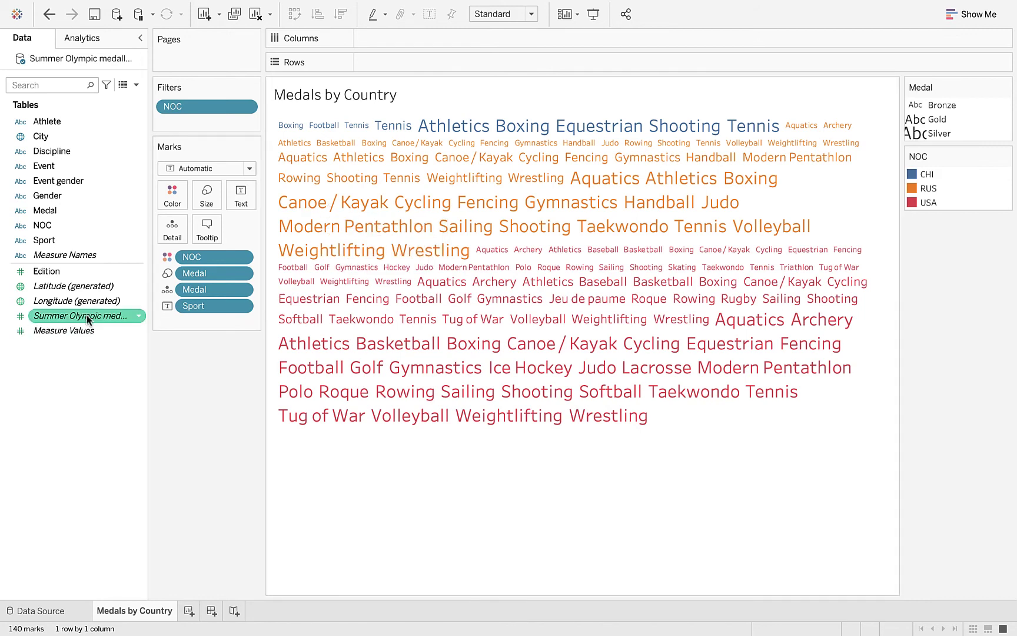
left_click_drag(87, 316, 182, 232)
mouse_move(333, 207)
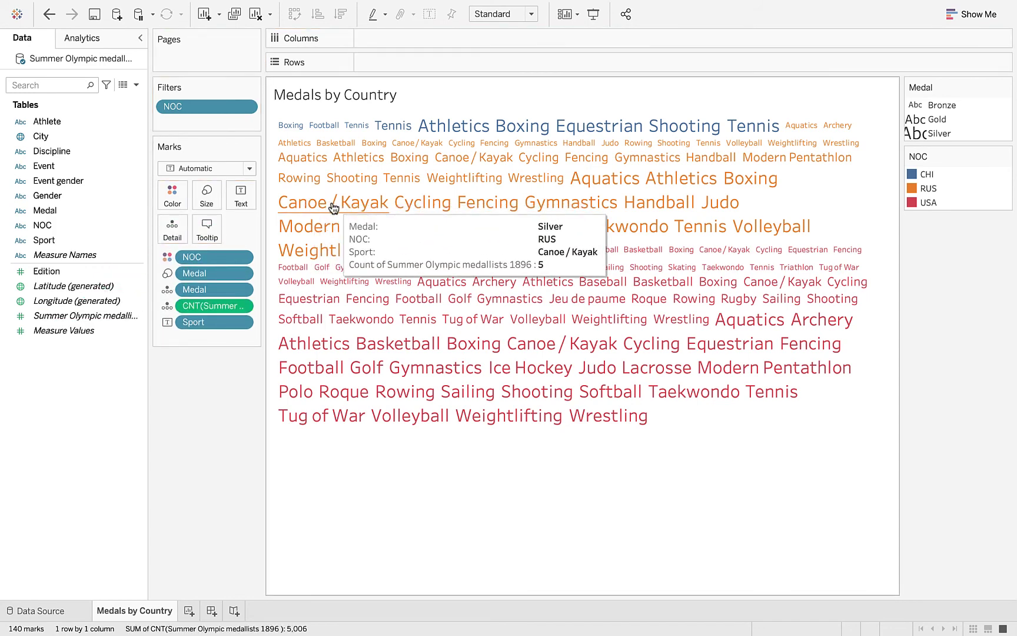
mouse_move(316, 353)
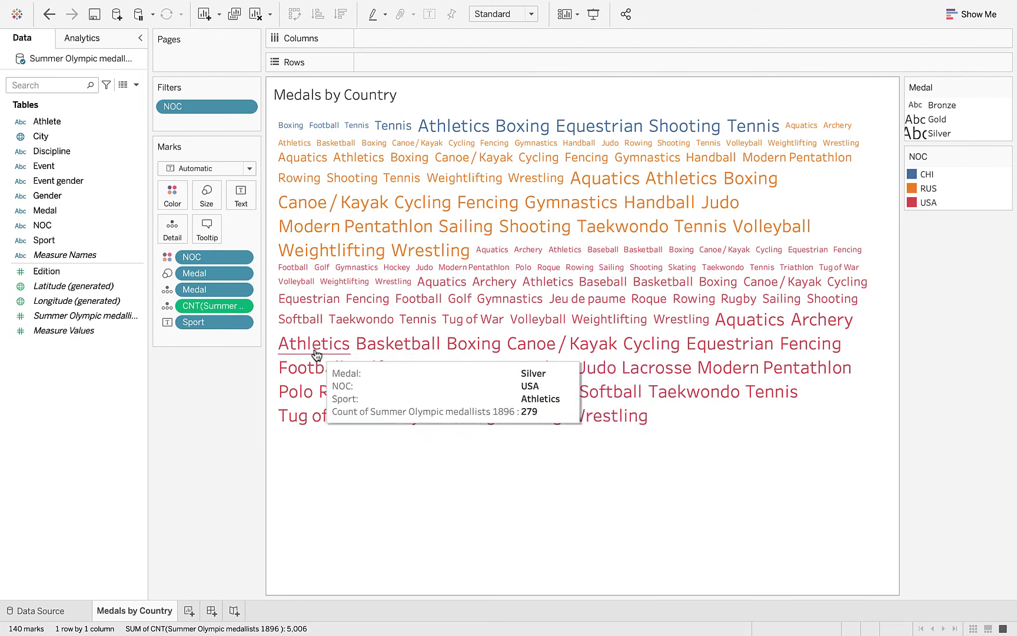
mouse_move(503, 350)
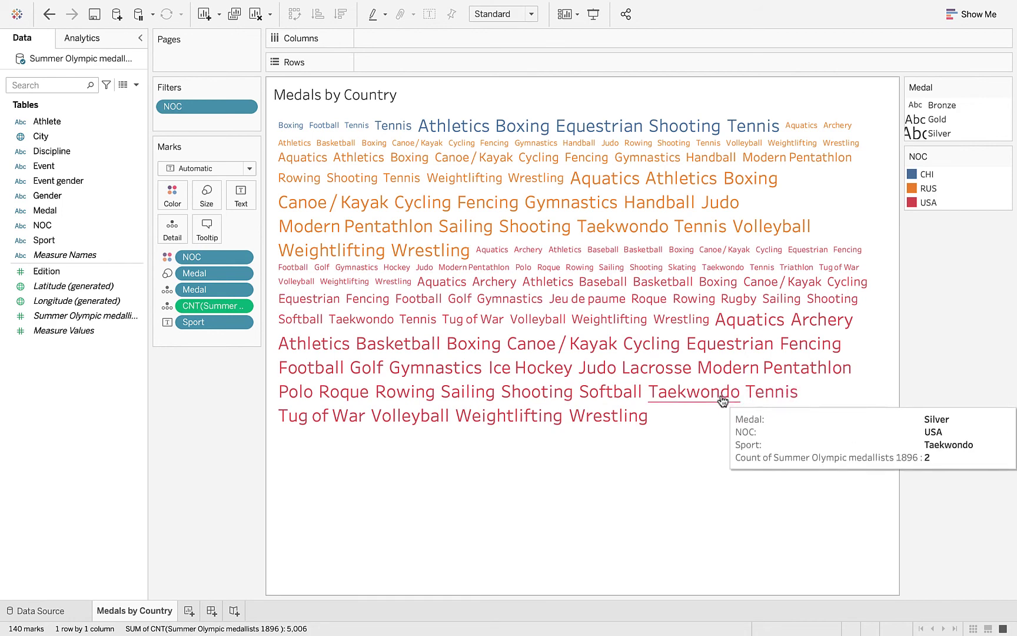
mouse_move(607, 395)
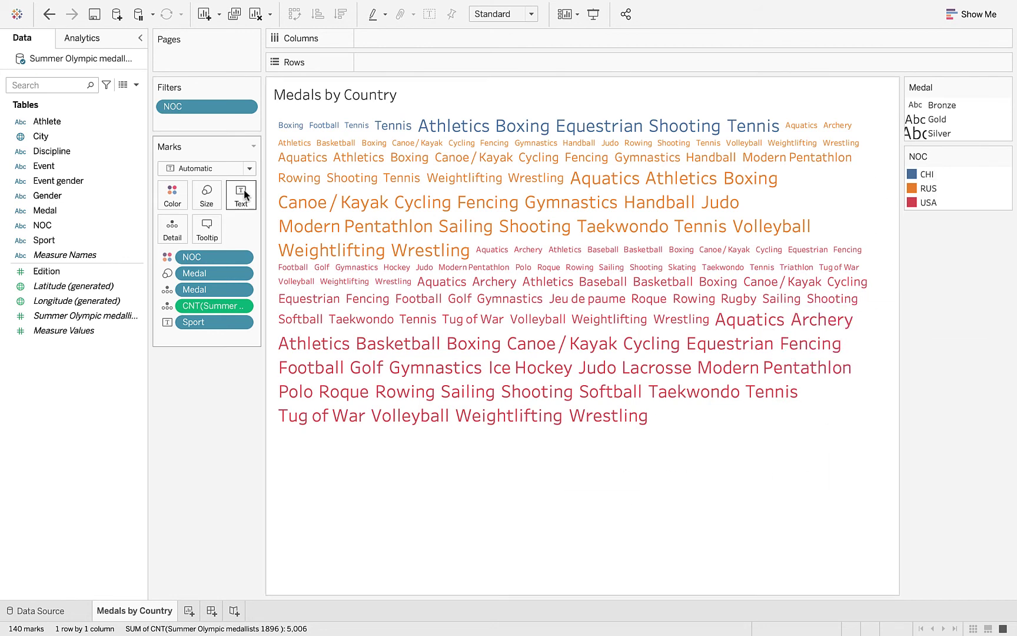
Edit the NOC filter to also include AUS and FRA.
left_click(245, 106)
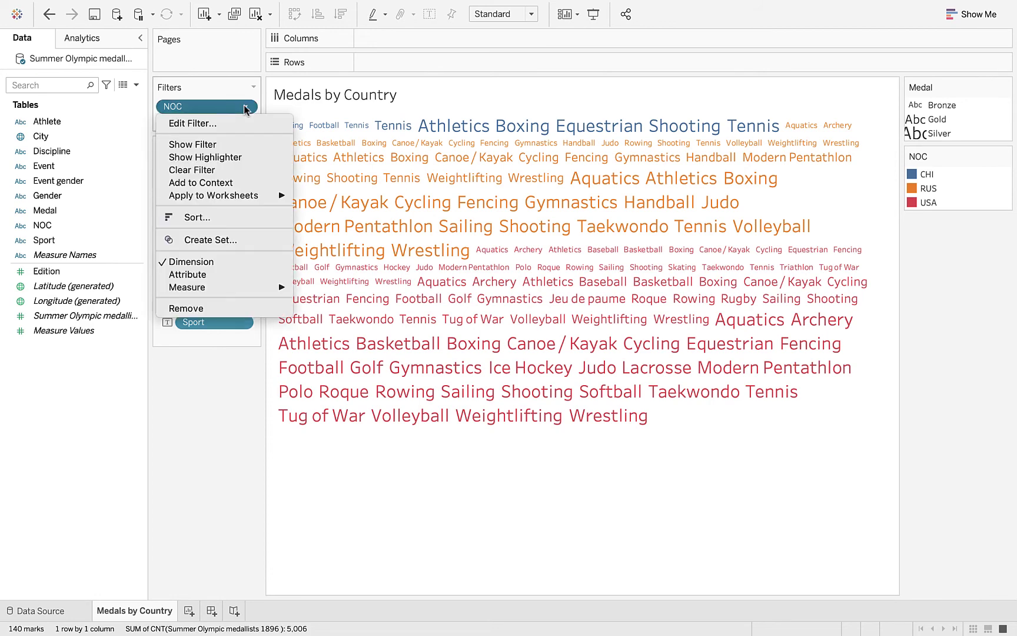
left_click(223, 126)
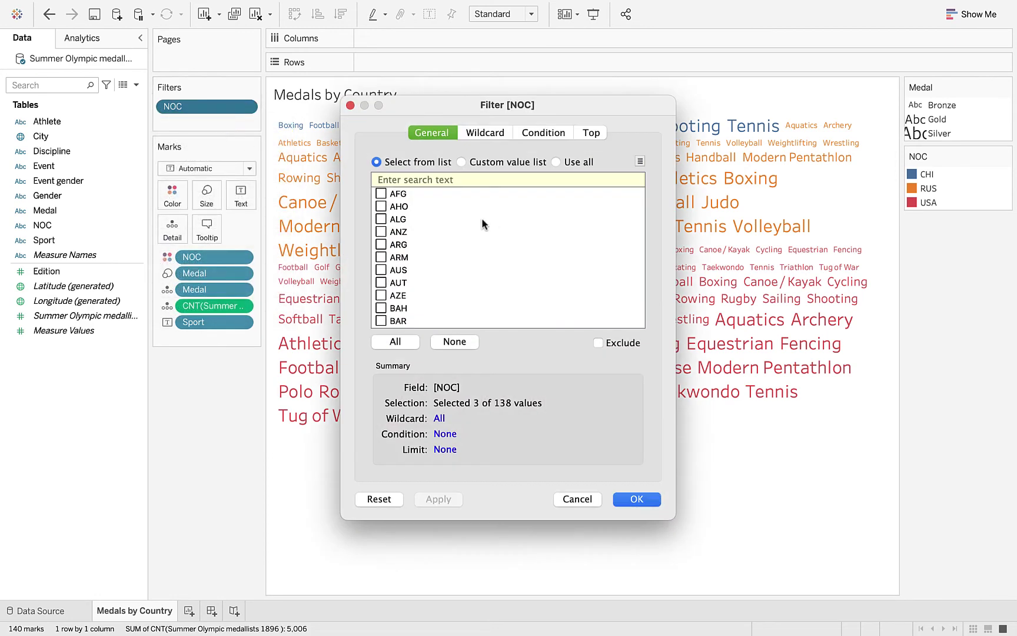
scroll(465, 226, "down", 2)
scroll(465, 227, "up", 2)
left_click(381, 270)
scroll(486, 275, "down", 5)
scroll(483, 273, "down", 5)
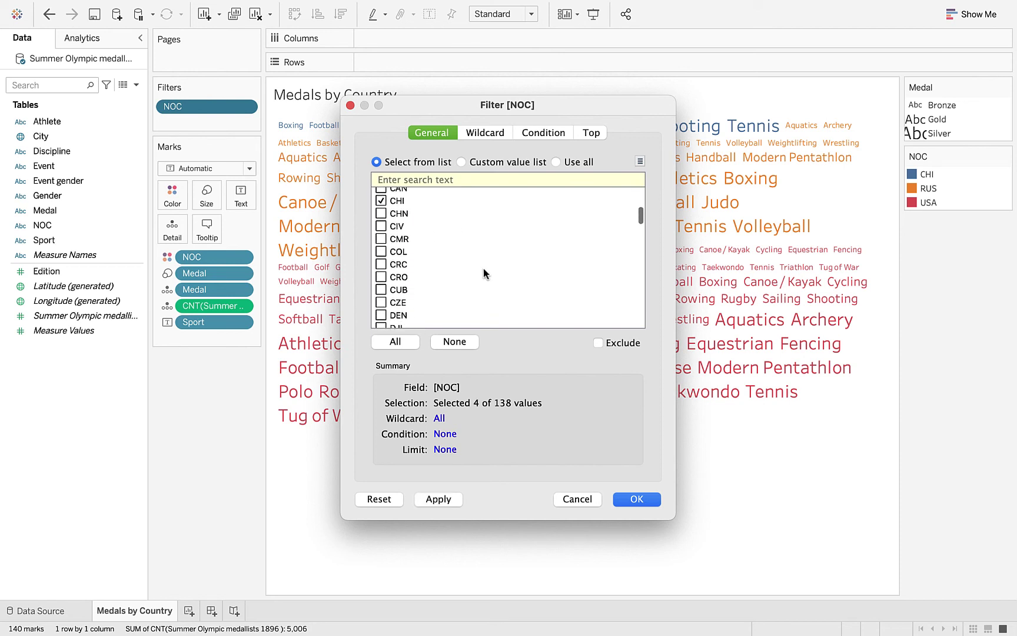
scroll(483, 272, "down", 5)
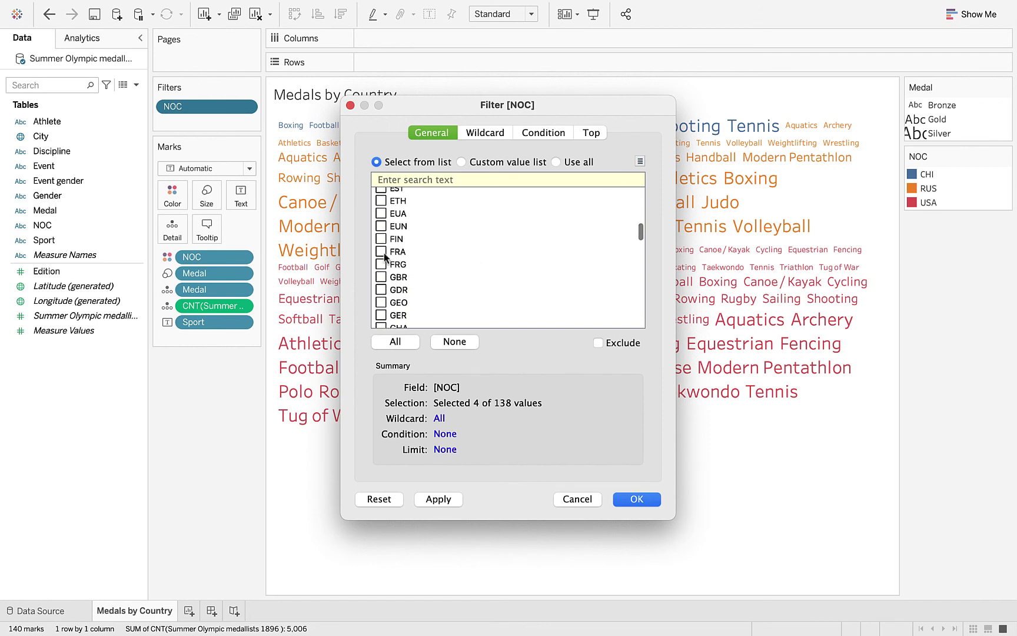
left_click(380, 251)
Scroll further down the NOC list and tick ECU as the sixth nation.
scroll(532, 249, "down", 6)
scroll(533, 249, "down", 5)
scroll(532, 249, "down", 8)
scroll(533, 249, "down", 4)
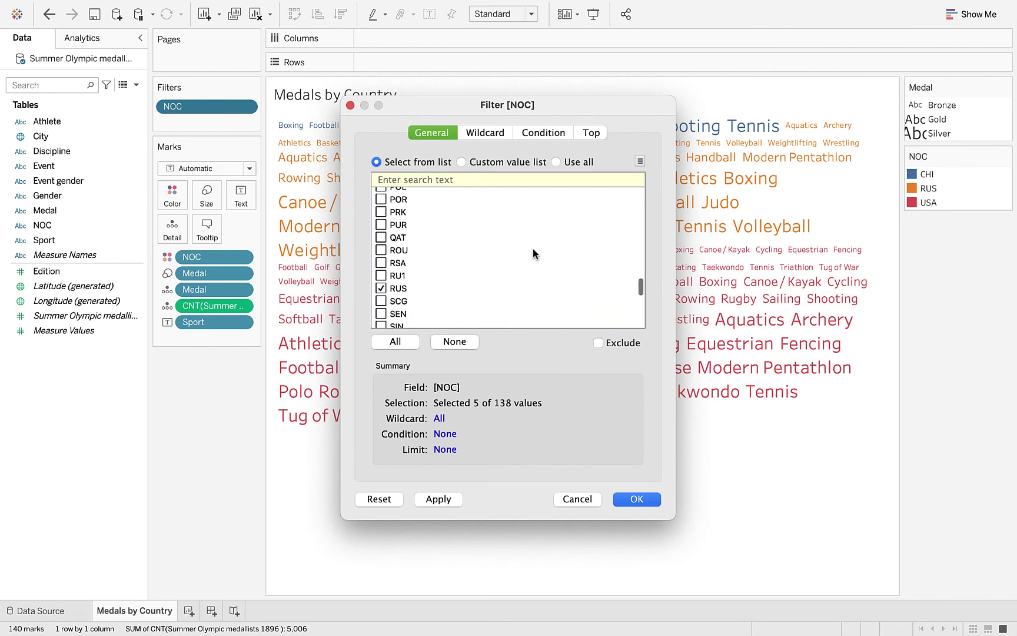
scroll(533, 249, "up", 20)
scroll(533, 249, "down", 2)
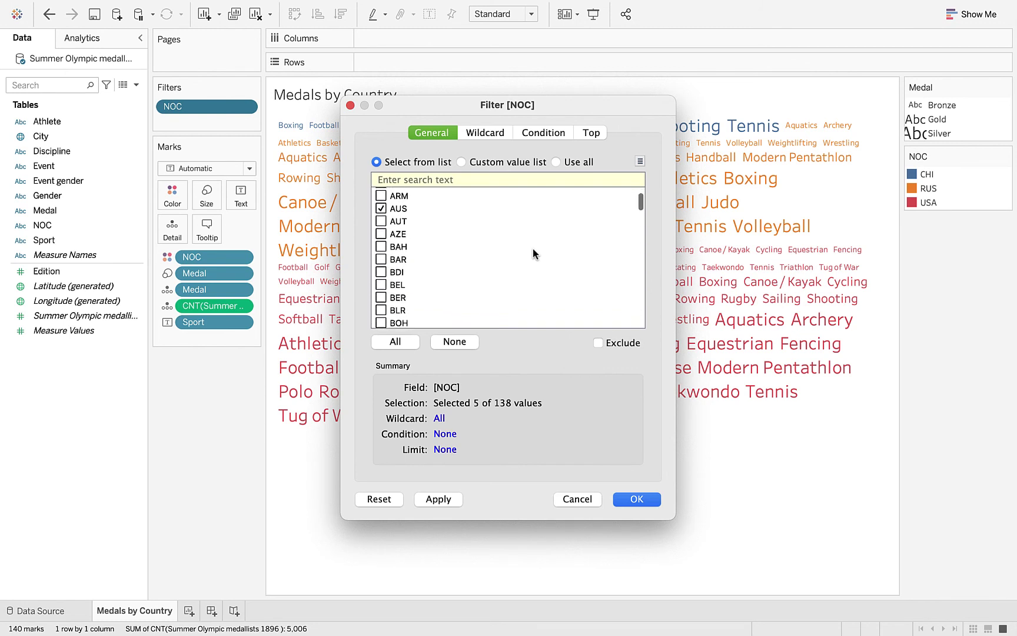
scroll(533, 249, "down", 5)
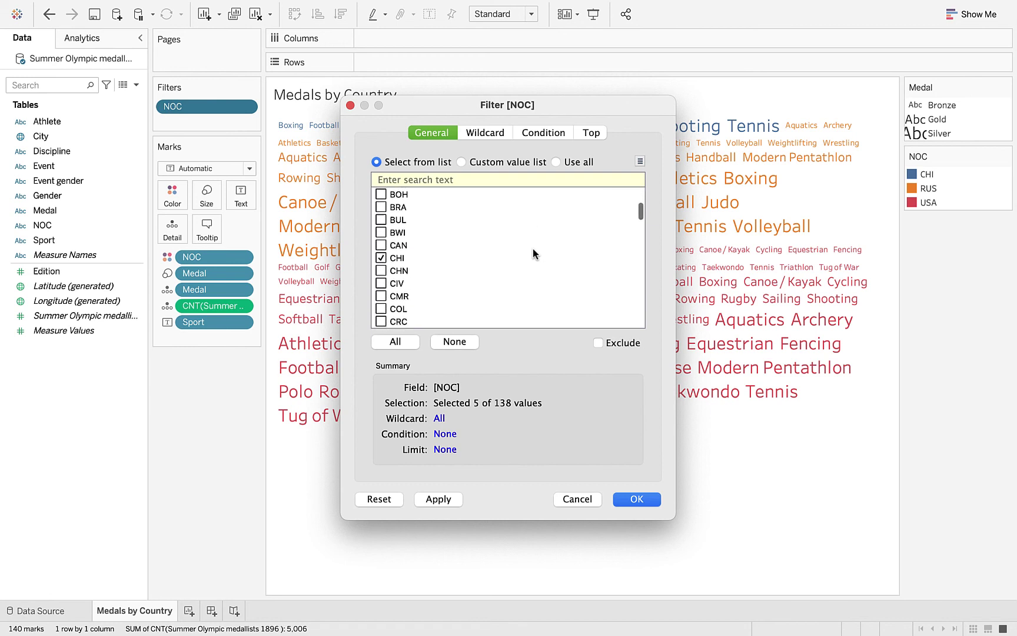
scroll(532, 249, "down", 4)
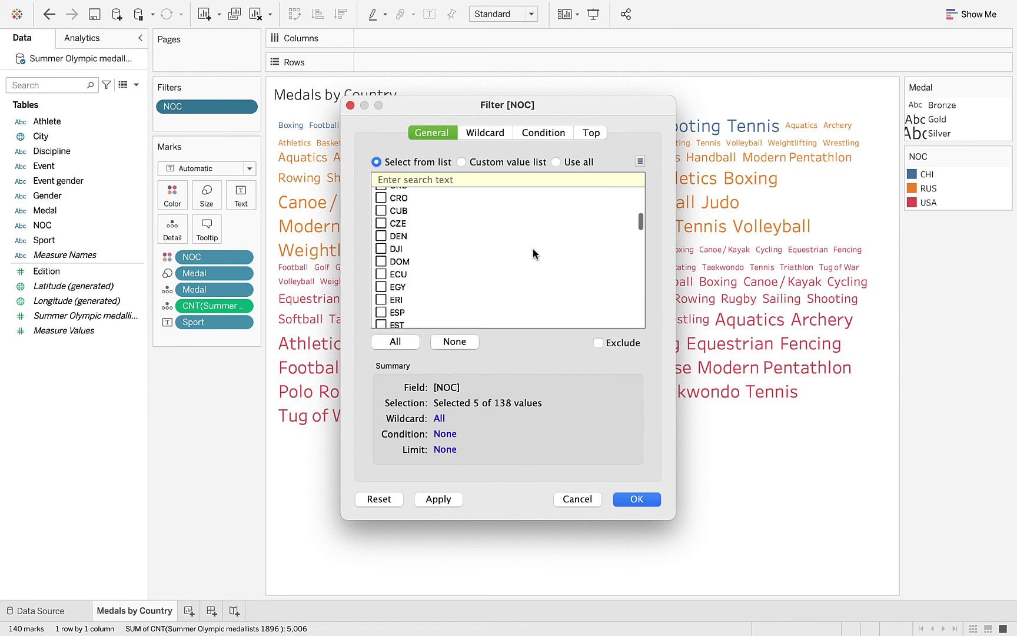
scroll(533, 249, "down", 1)
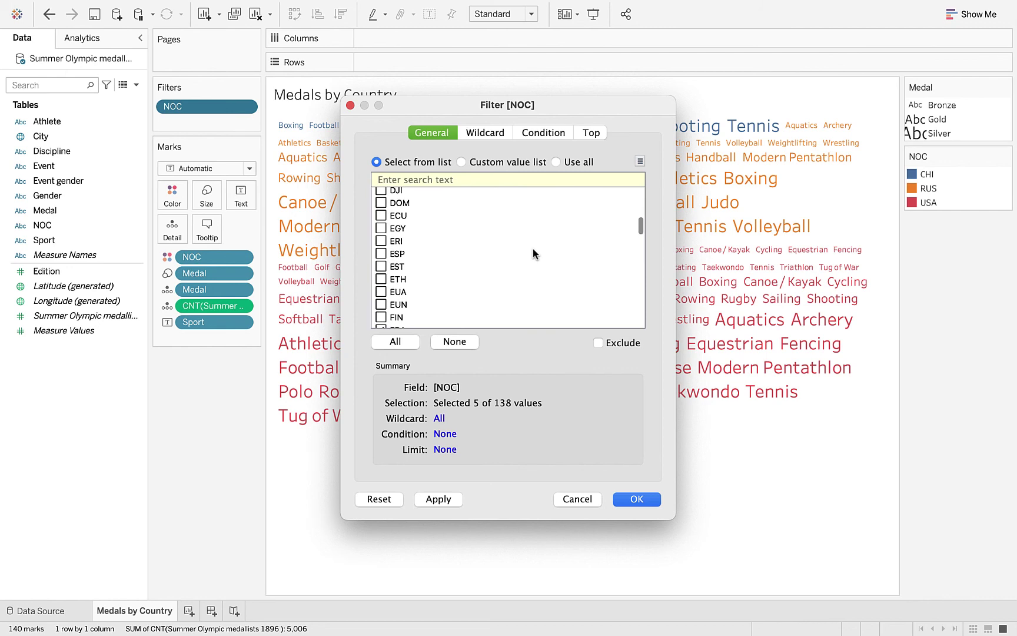
left_click(381, 216)
Apply the six-nation NOC filter, then highlight ECU's two Athletics words via the legend.
left_click(643, 500)
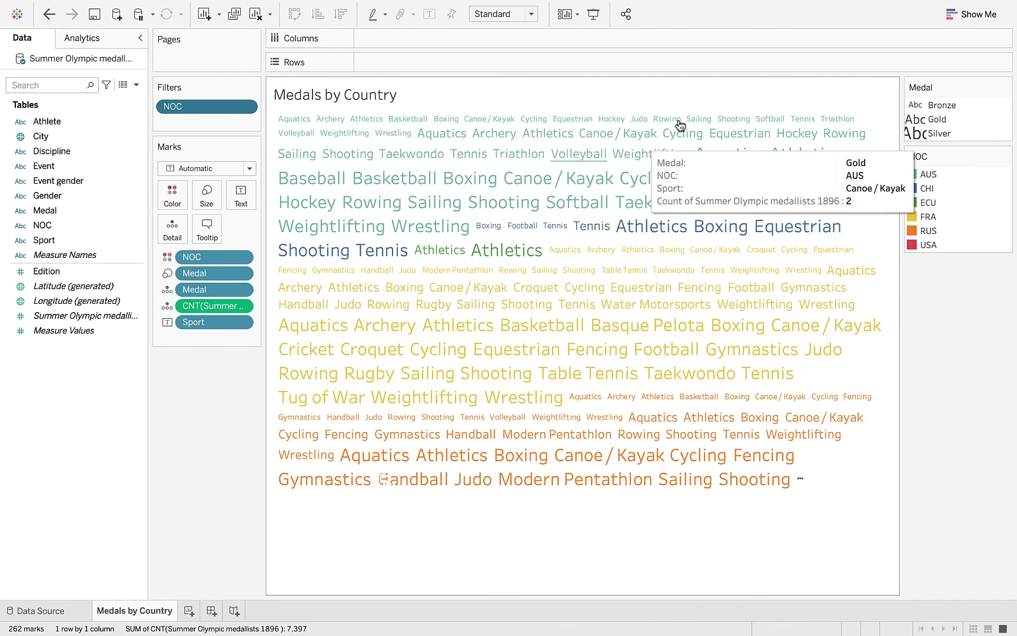
left_click(916, 207)
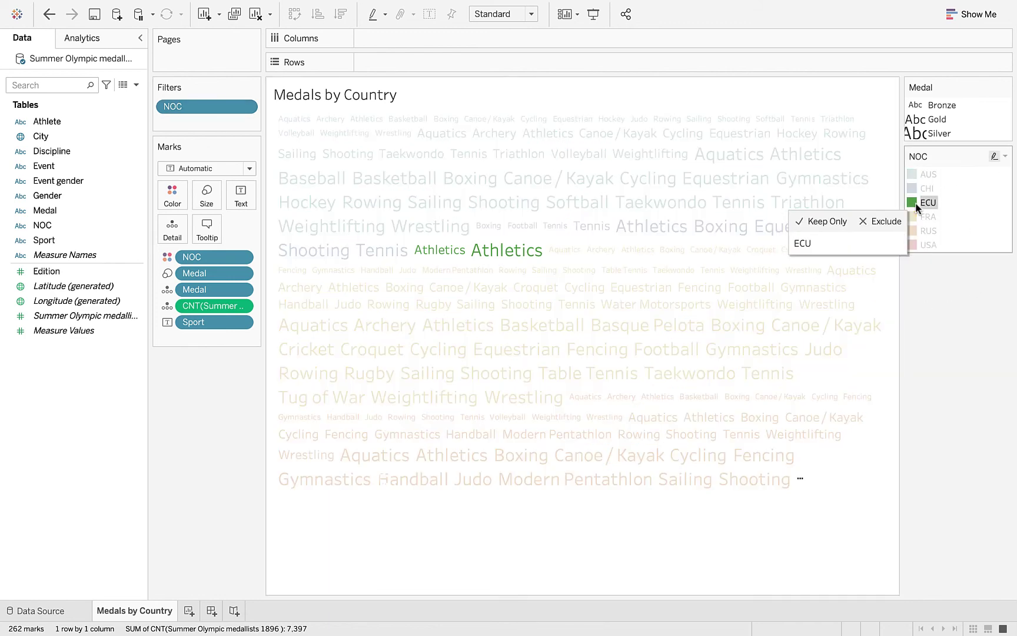
mouse_move(520, 257)
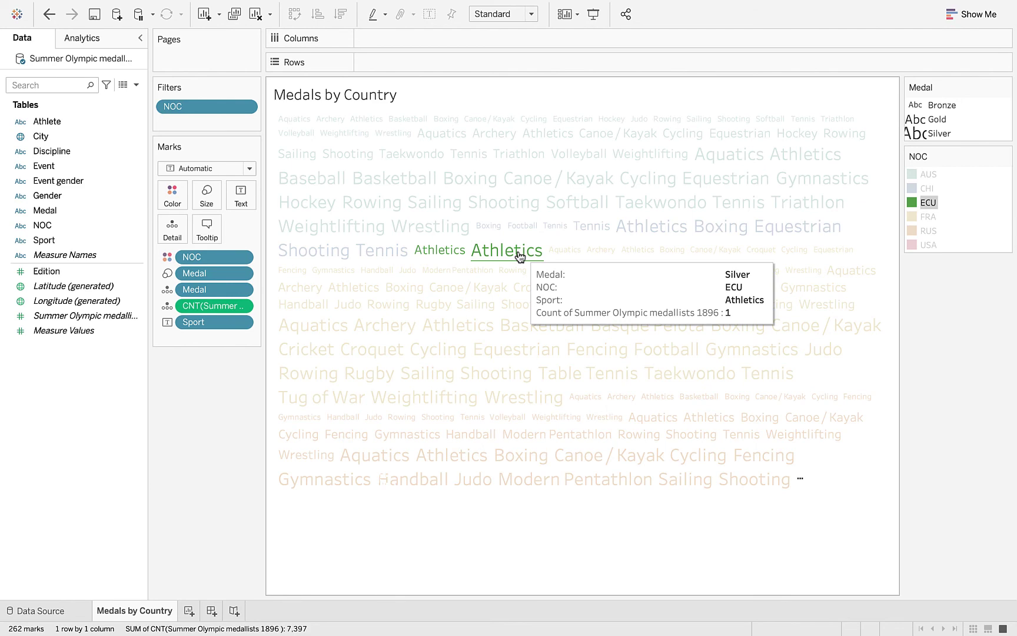
mouse_move(454, 254)
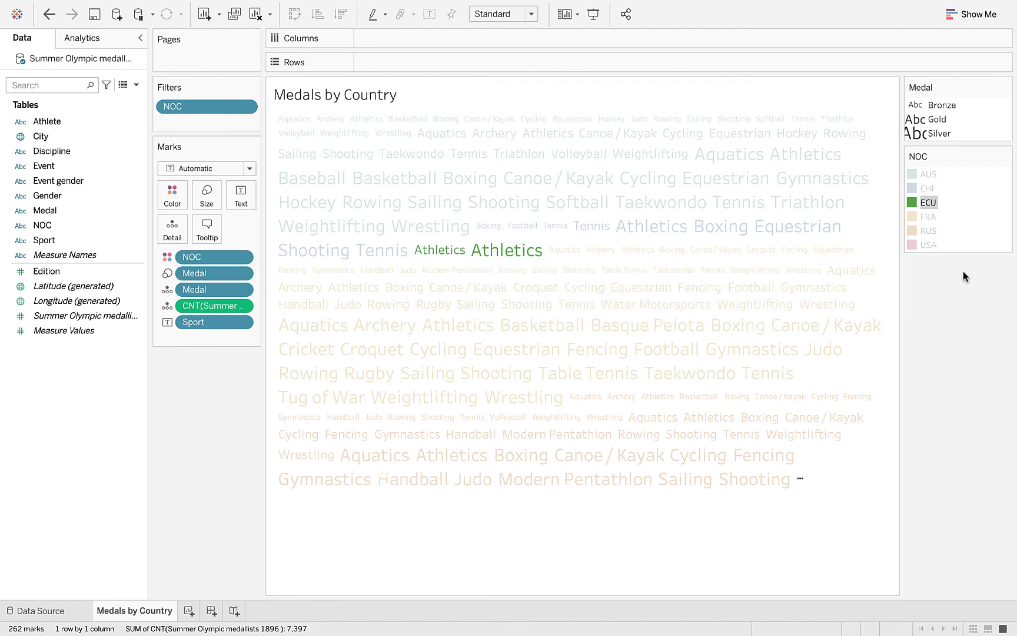
key("Escape")
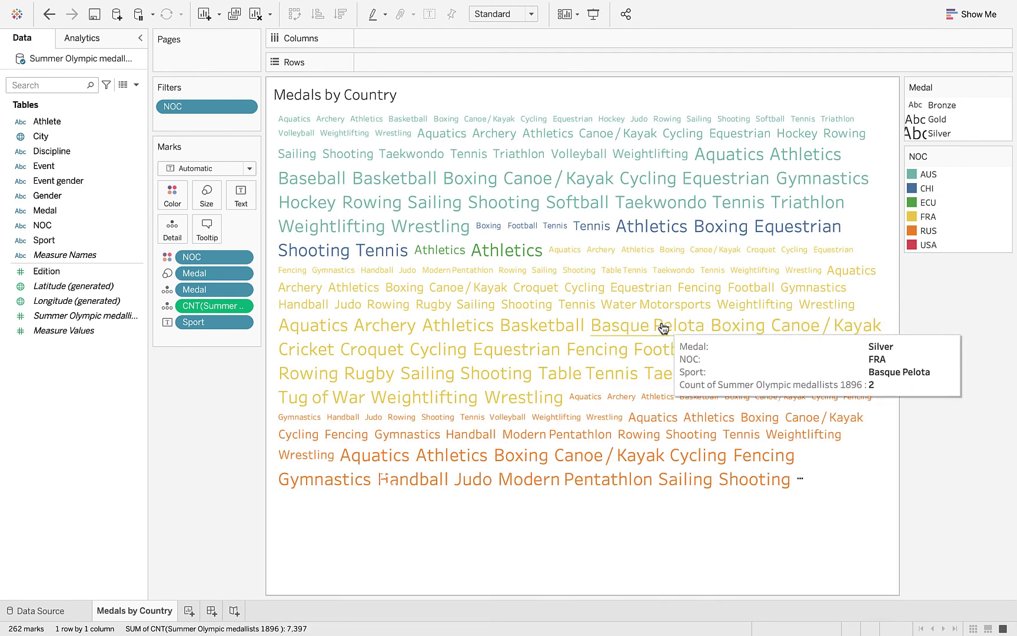
mouse_move(638, 386)
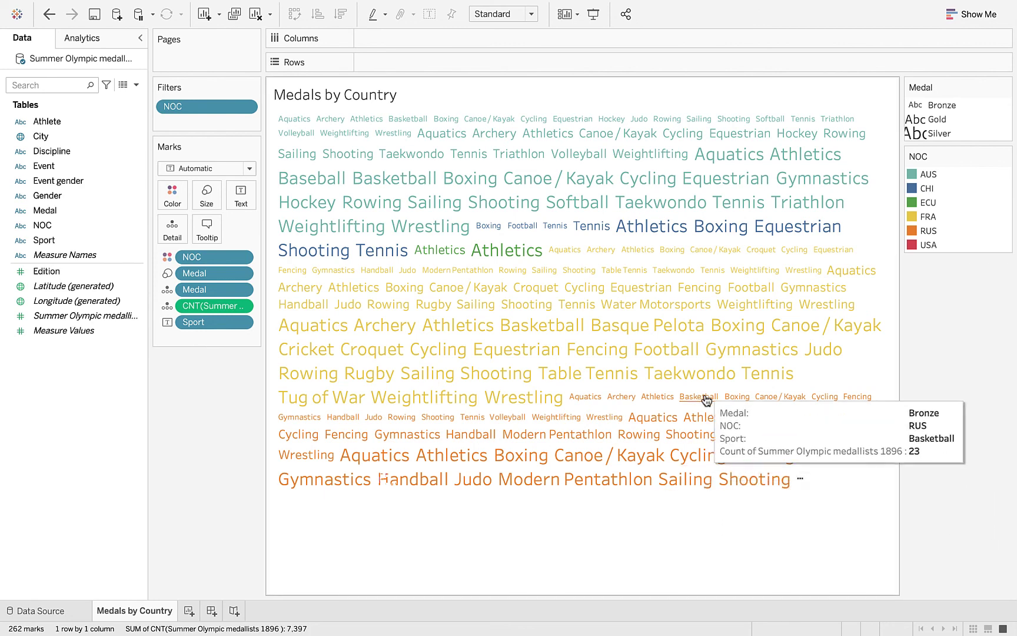
mouse_move(780, 618)
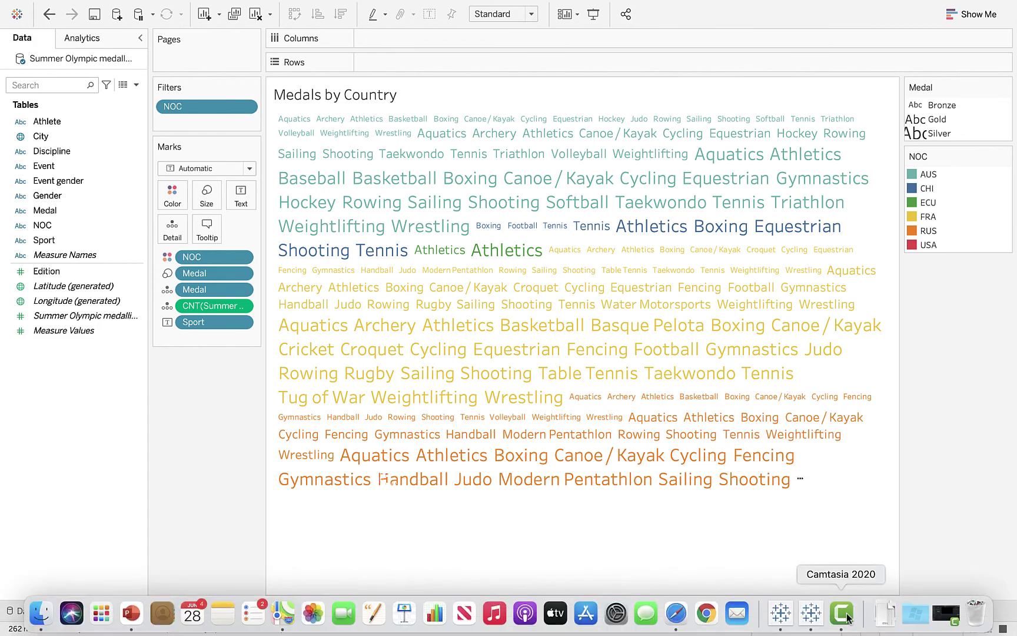